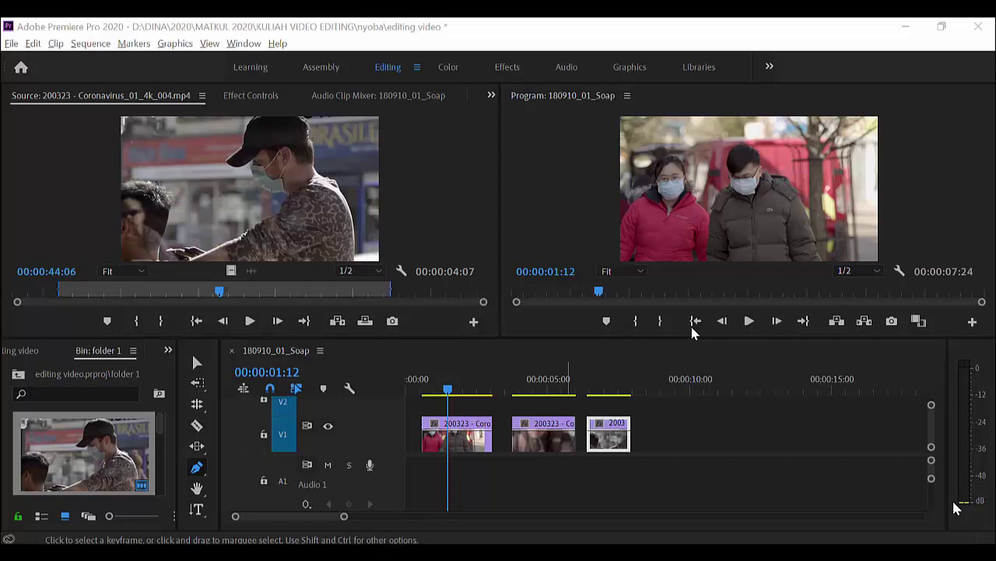
# With the Selection tool, move the third clip later on V1 to widen the gap after the second clip
pyautogui.click(195, 364)
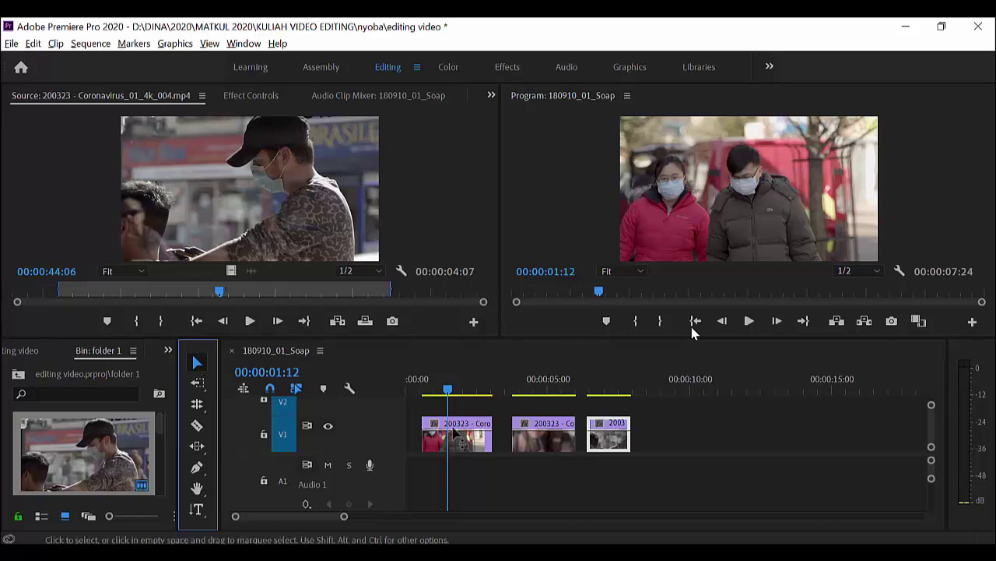
pyautogui.click(461, 433)
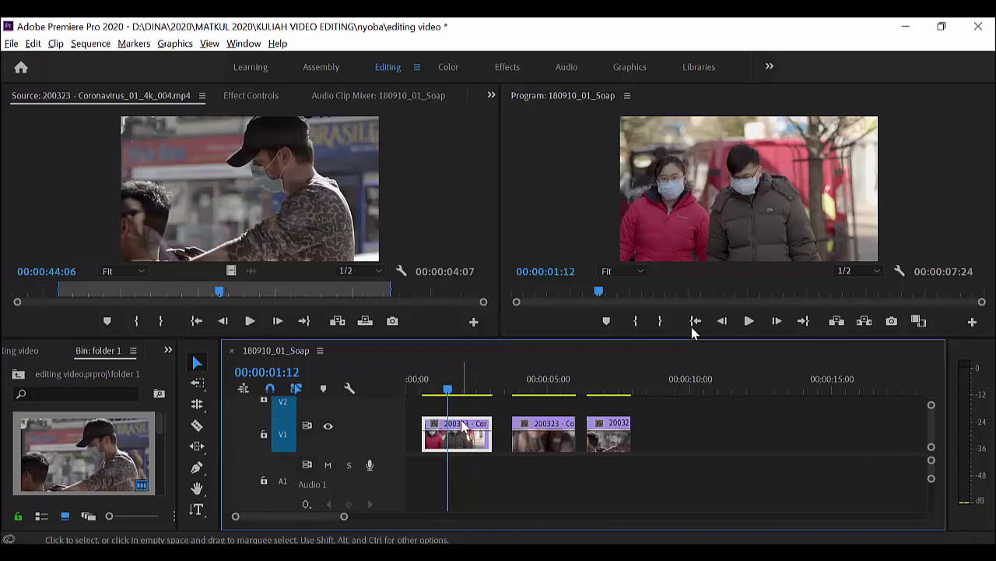
pyautogui.moveTo(463, 426)
pyautogui.mouseDown()
pyautogui.moveTo(467, 407)
pyautogui.moveTo(467, 426)
pyautogui.mouseUp()
pyautogui.moveTo(619, 425); pyautogui.dragTo(645, 427)
pyautogui.click(553, 428)
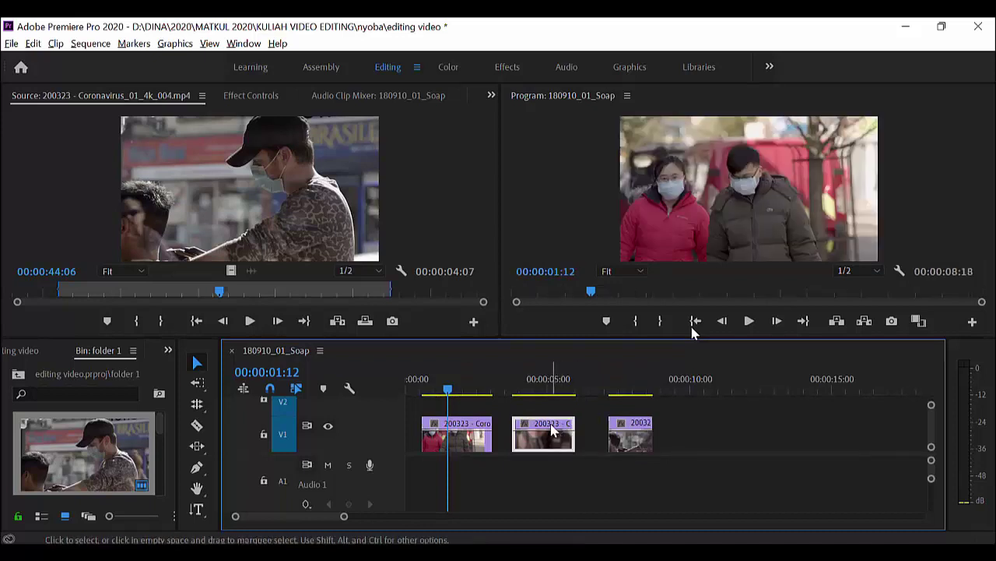
pyautogui.moveTo(551, 430)
pyautogui.mouseDown()
pyautogui.moveTo(553, 411)
pyautogui.moveTo(558, 433)
pyautogui.mouseUp()
pyautogui.moveTo(623, 429); pyautogui.dragTo(626, 432)
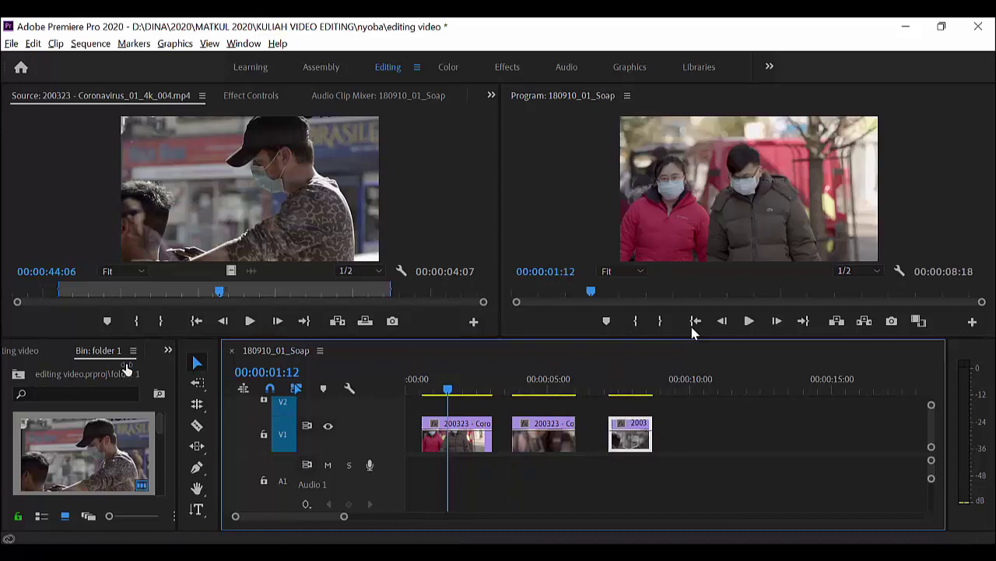
# Ripple delete the gaps between the first and second clips and between the second and third clips on V1
pyautogui.click(502, 433)
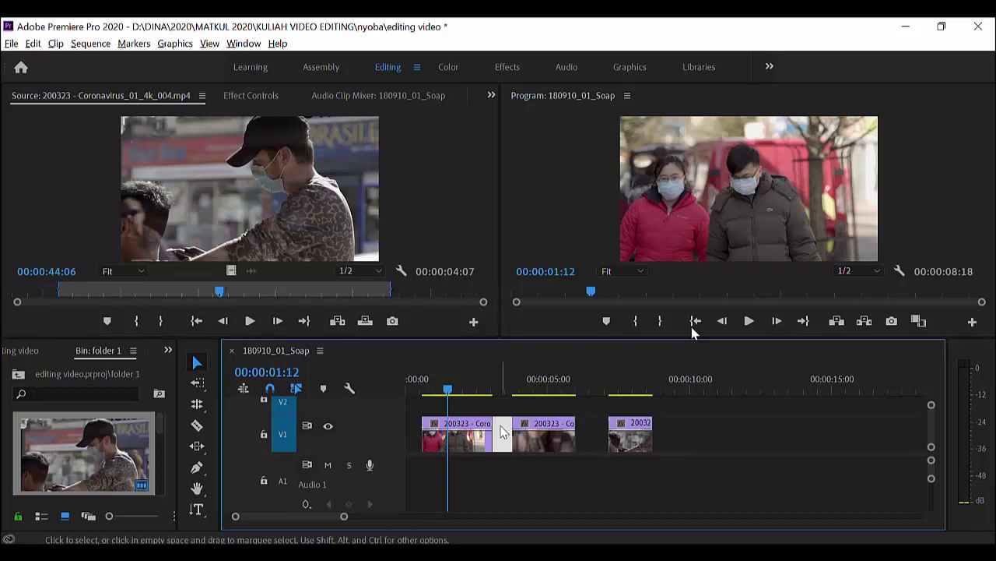
pyautogui.press('Delete')
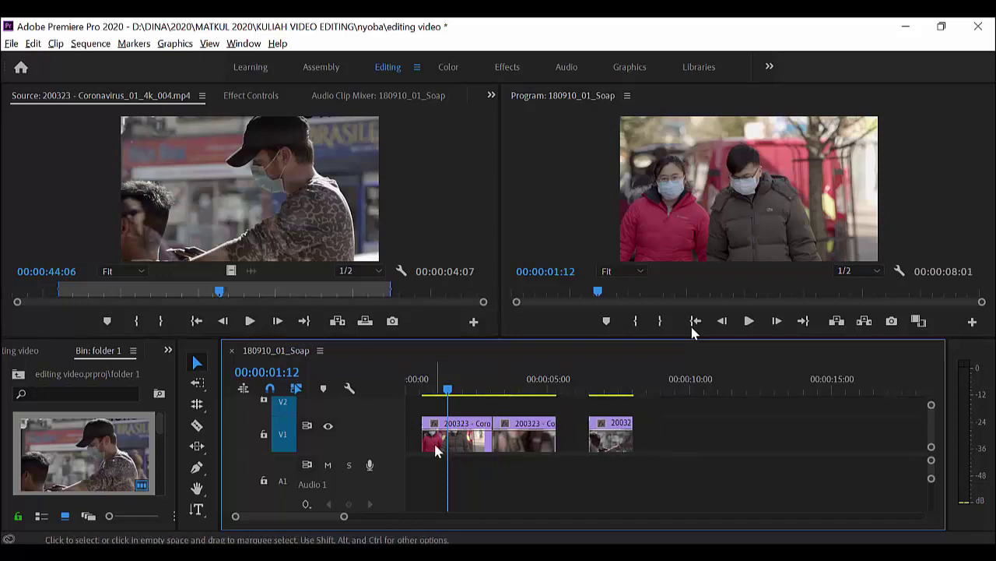
pyautogui.rightClick(564, 424)
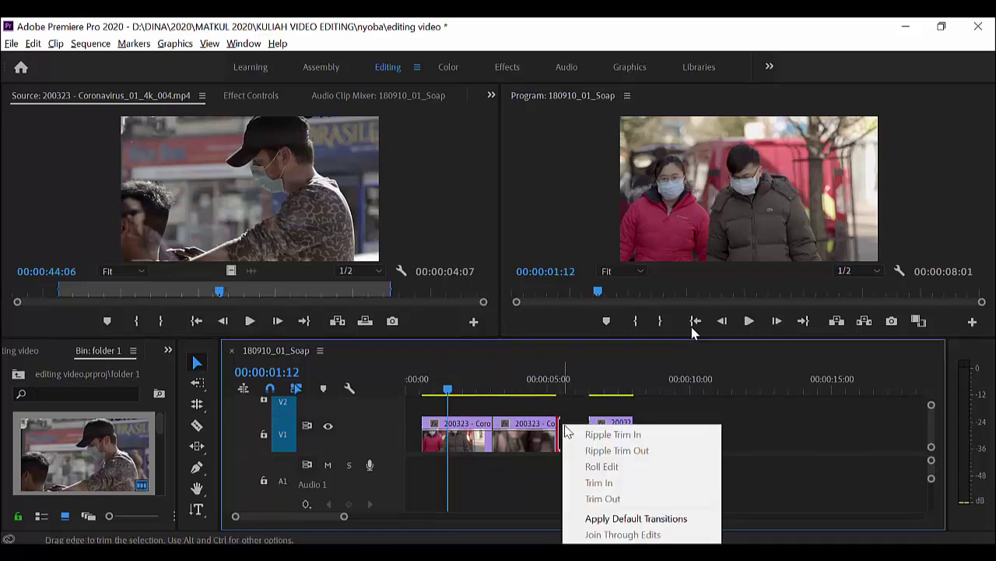
pyautogui.click(570, 417)
pyautogui.click(571, 424)
pyautogui.rightClick(574, 420)
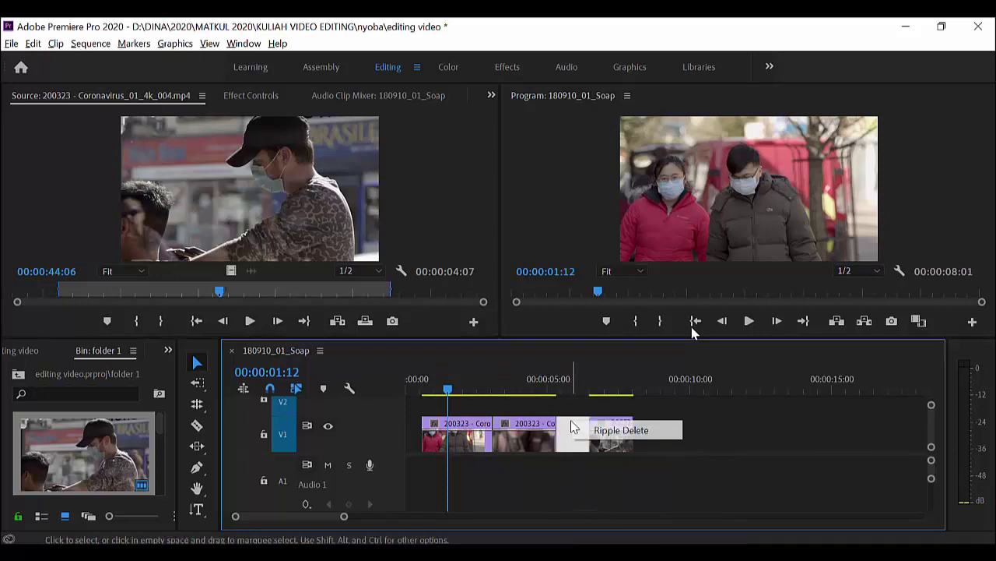
pyautogui.click(595, 430)
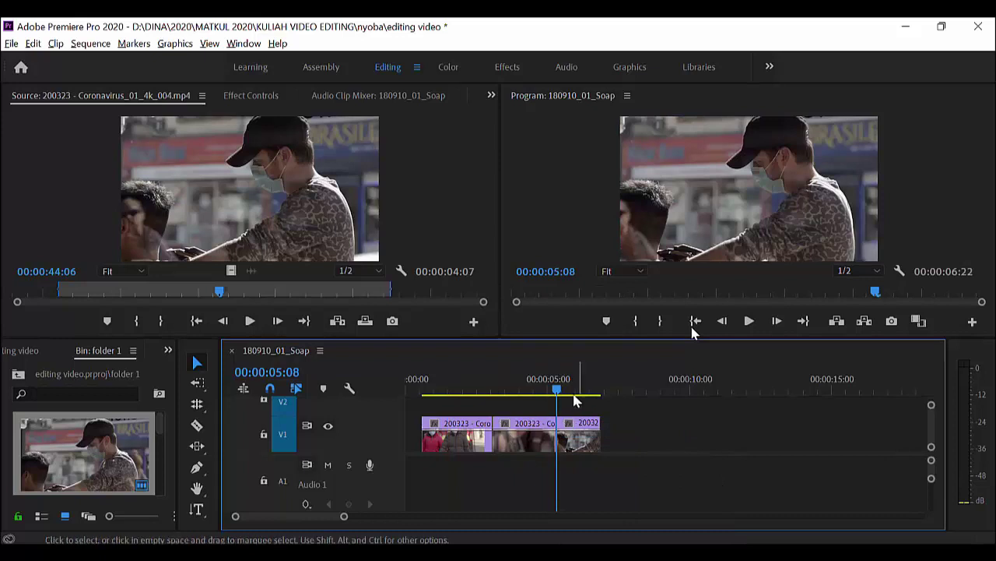
# Select the first clip on V1 and place the playhead at 00:00:02:05
pyautogui.moveTo(555, 393); pyautogui.dragTo(485, 393)
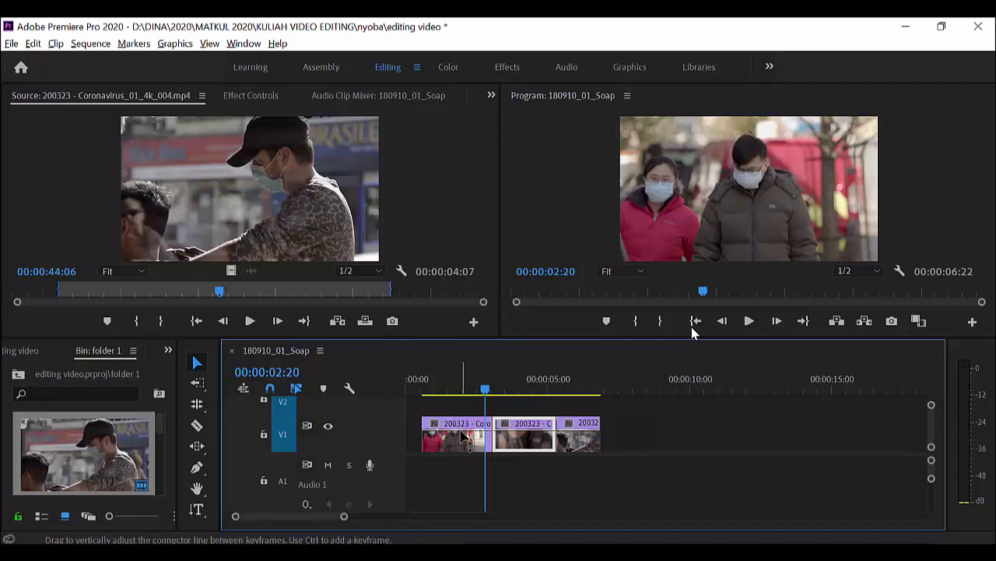
pyautogui.click(350, 388)
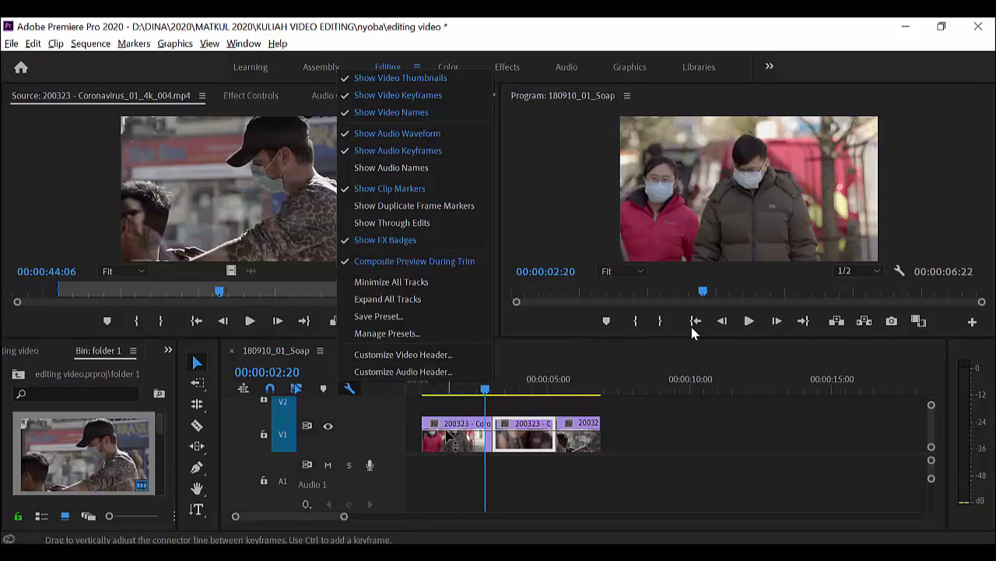
pyautogui.press('Escape')
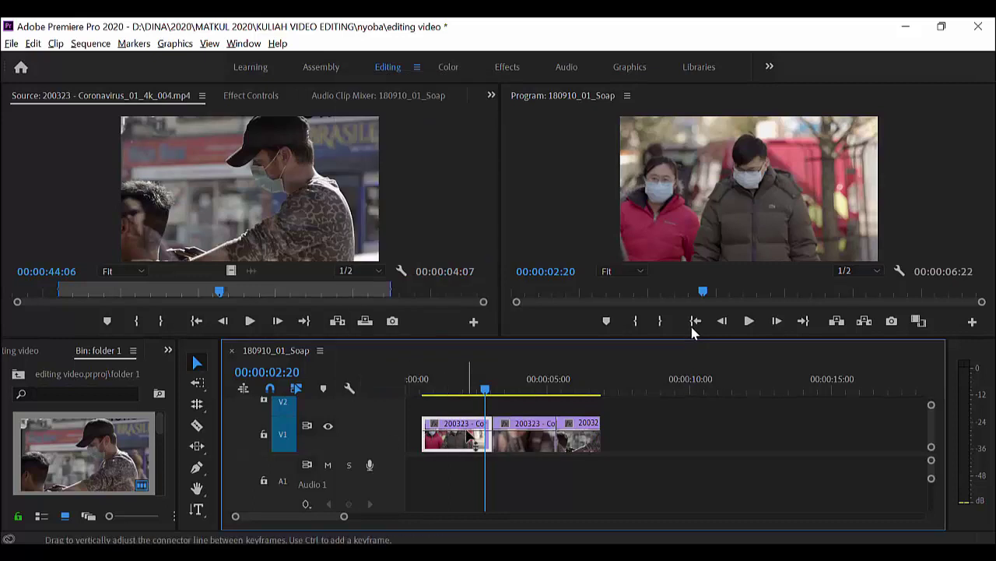
pyautogui.moveTo(469, 433); pyautogui.dragTo(470, 441)
pyautogui.moveTo(484, 389); pyautogui.dragTo(467, 375)
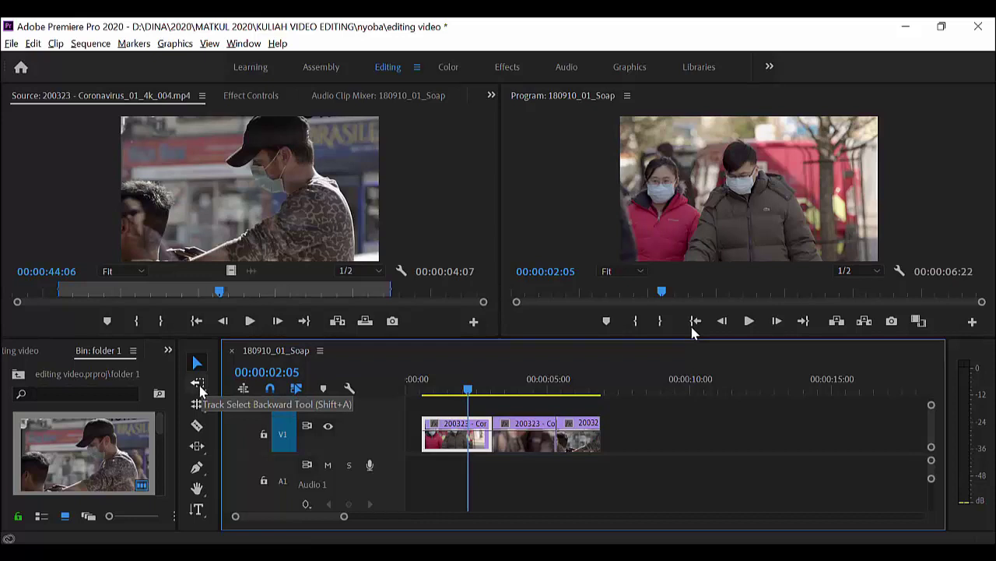
# Select the second clip and every clip after it with the Track Select Forward tool
pyautogui.click(197, 384)
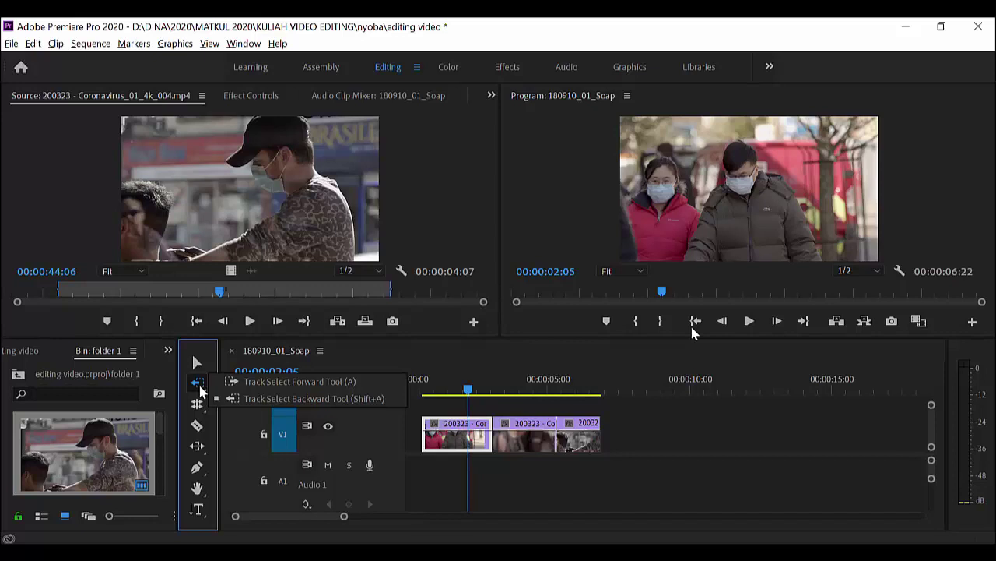
pyautogui.click(338, 382)
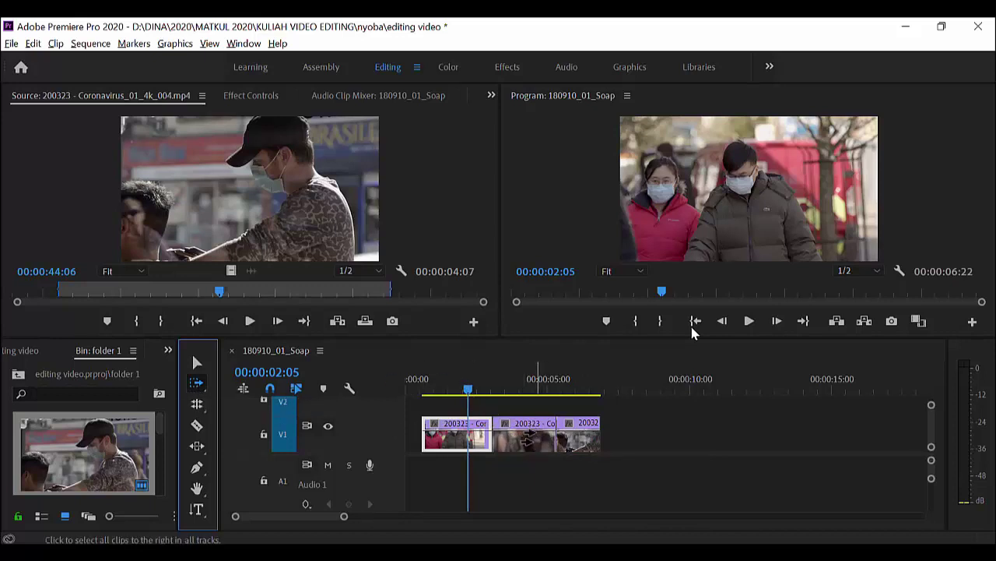
pyautogui.click(530, 431)
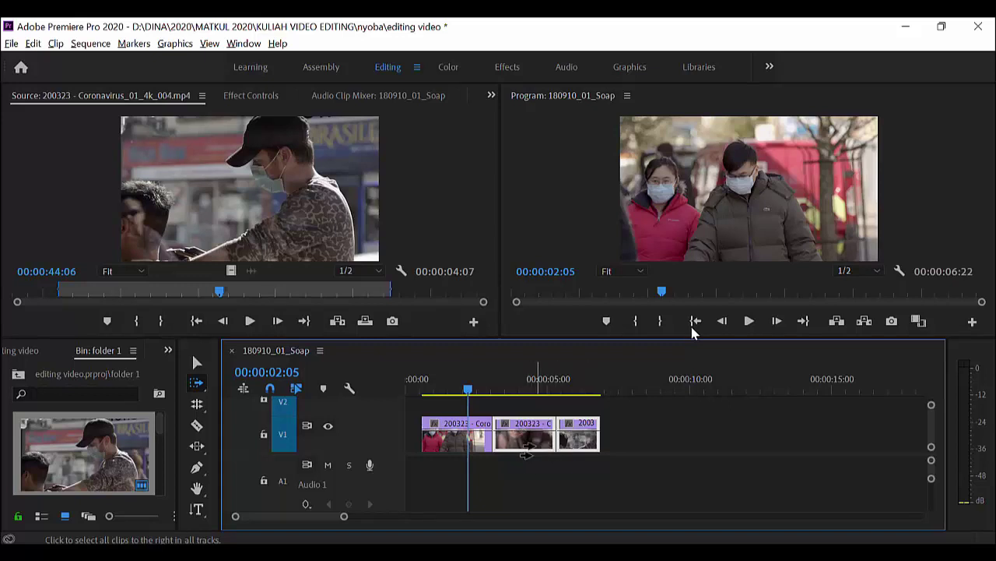
pyautogui.moveTo(536, 438)
pyautogui.mouseDown()
pyautogui.moveTo(564, 442)
pyautogui.moveTo(541, 435)
pyautogui.mouseUp()
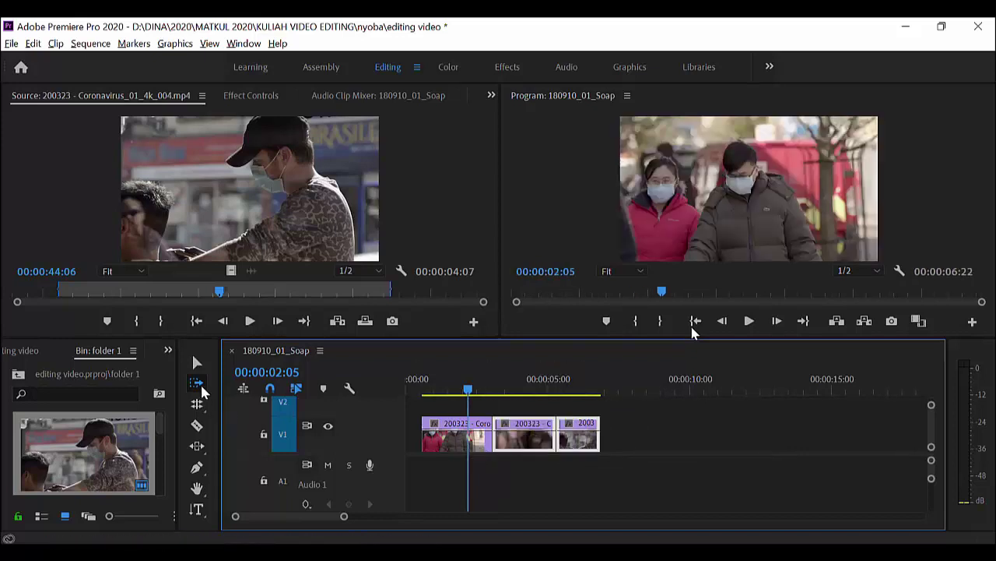
# Select the second clip and every clip before it with the Track Select Backward tool
pyautogui.click(197, 389)
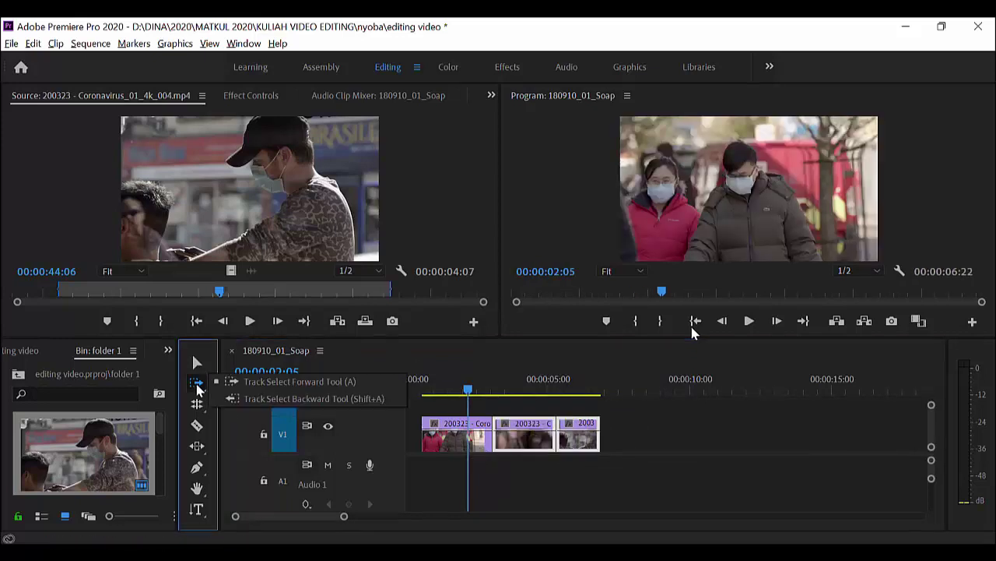
pyautogui.click(330, 398)
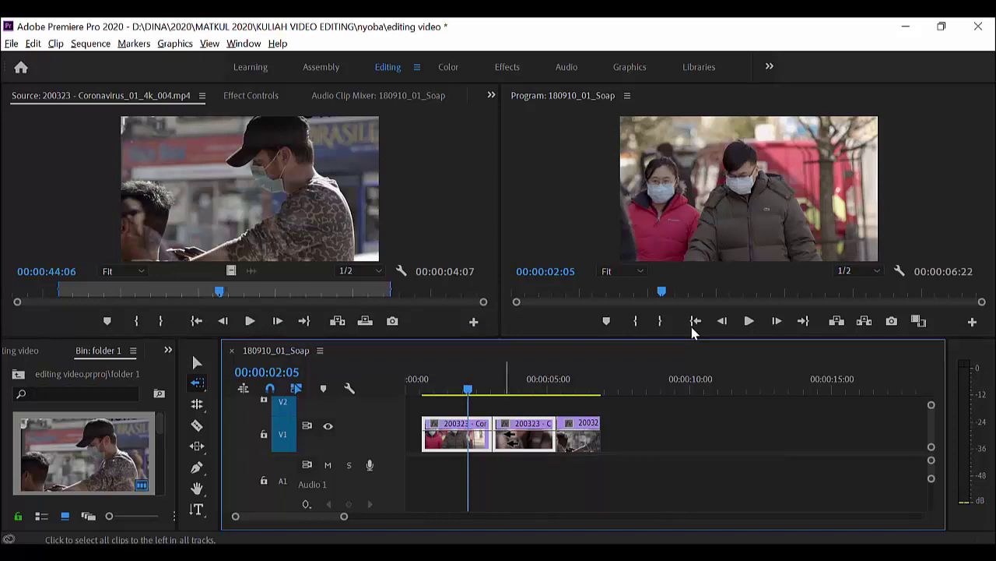
pyautogui.moveTo(528, 440)
pyautogui.mouseDown()
pyautogui.moveTo(527, 417)
pyautogui.moveTo(520, 440)
pyautogui.mouseUp()
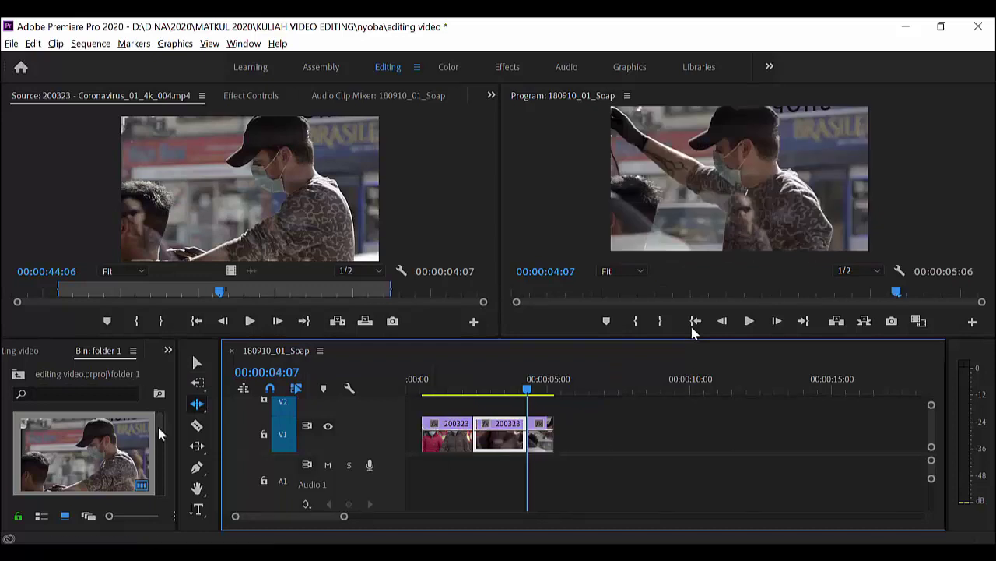
# Ripple trim the end of the second clip to a duration of about 00:00:02:05 with the Ripple Edit tool
pyautogui.click(197, 404)
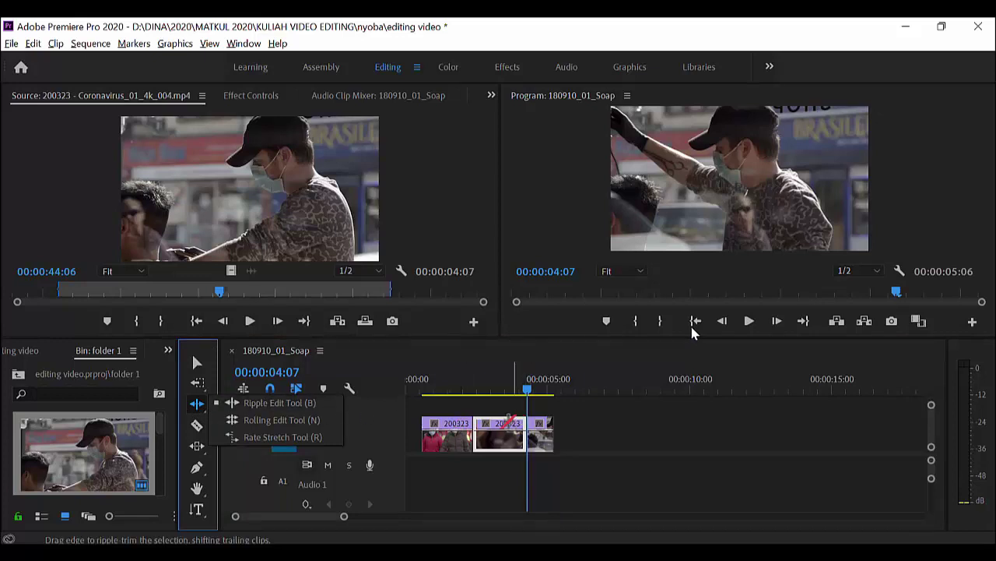
pyautogui.moveTo(527, 431)
pyautogui.mouseDown()
pyautogui.moveTo(540, 431)
pyautogui.moveTo(510, 432)
pyautogui.mouseUp()
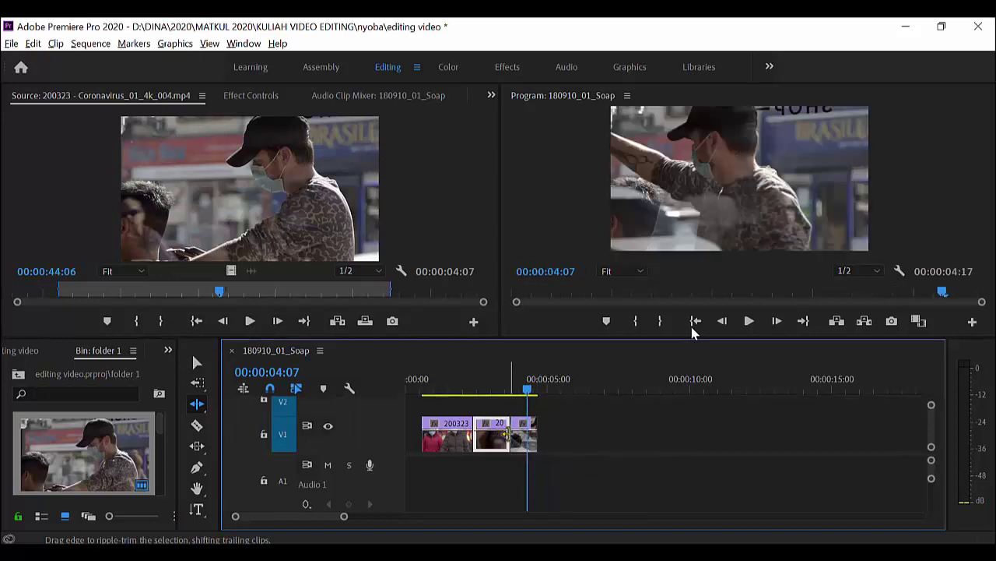
pyautogui.write('+14')
pyautogui.press('Return')
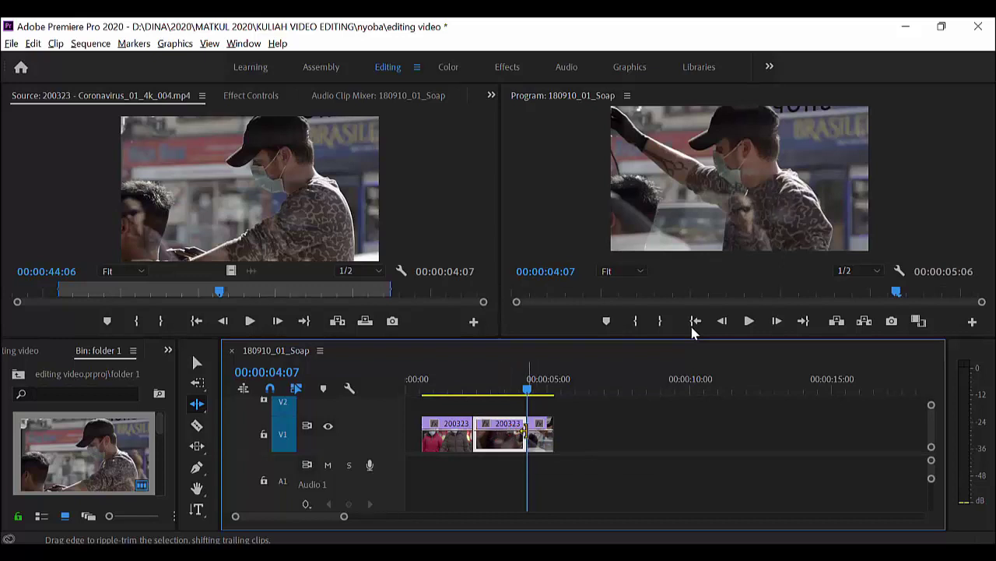
pyautogui.moveTo(532, 435)
pyautogui.mouseDown()
pyautogui.moveTo(502, 430)
pyautogui.moveTo(525, 429)
pyautogui.mouseUp()
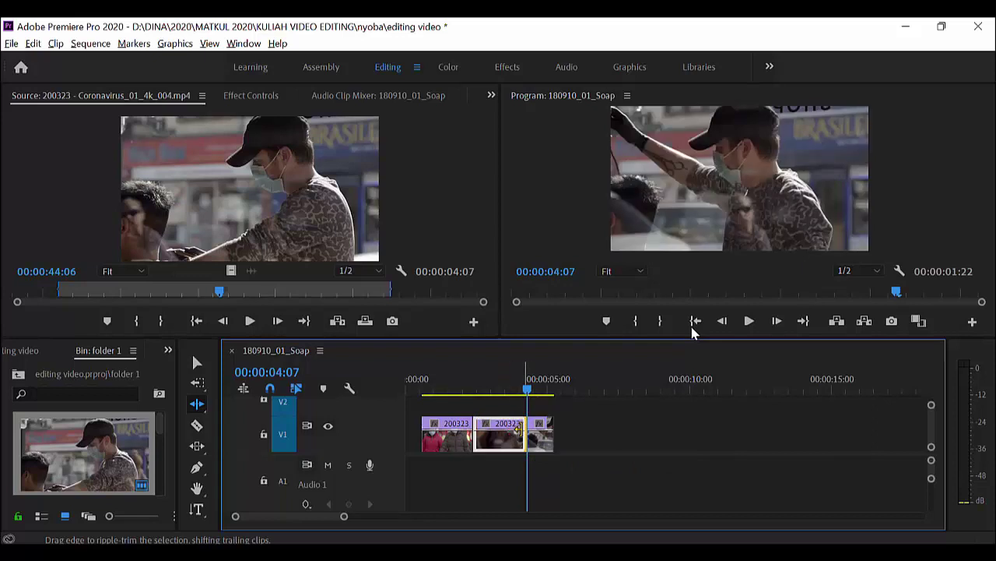
pyautogui.moveTo(518, 428); pyautogui.dragTo(545, 436)
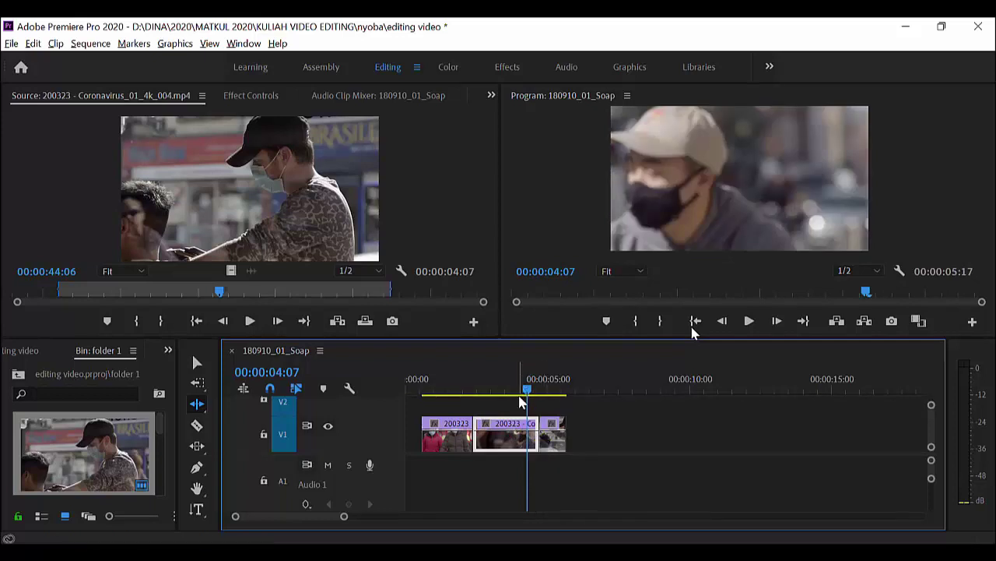
pyautogui.moveTo(532, 429)
pyautogui.mouseDown()
pyautogui.moveTo(512, 430)
pyautogui.moveTo(531, 432)
pyautogui.mouseUp()
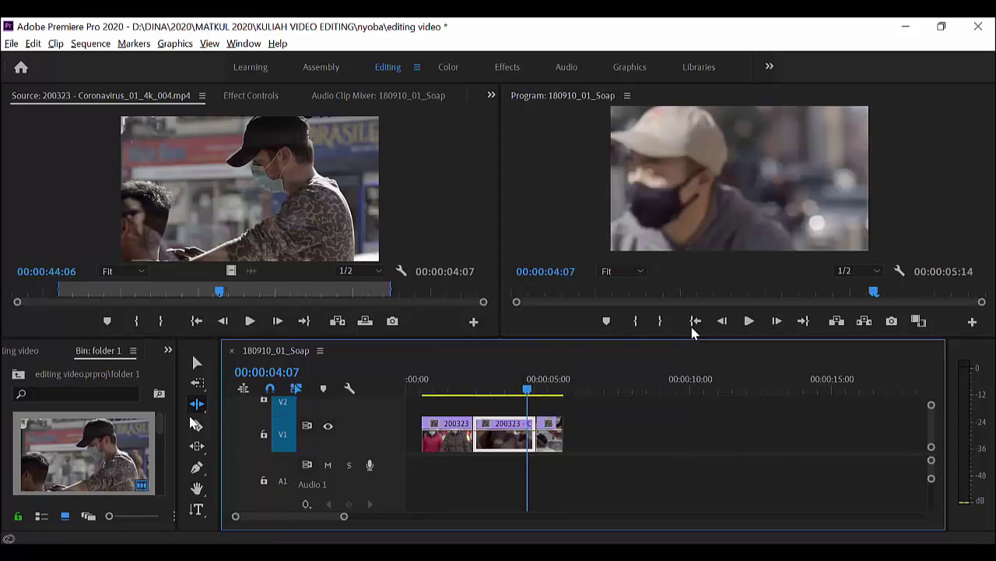
# With the Rolling Edit tool, roll the cut between the second and third clips earlier and back later
pyautogui.click(198, 407)
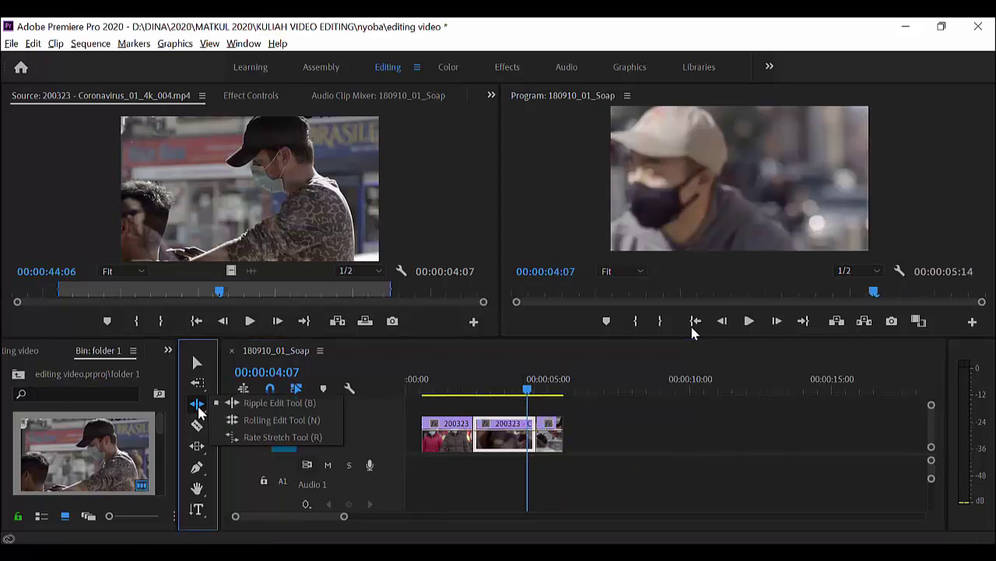
pyautogui.click(302, 421)
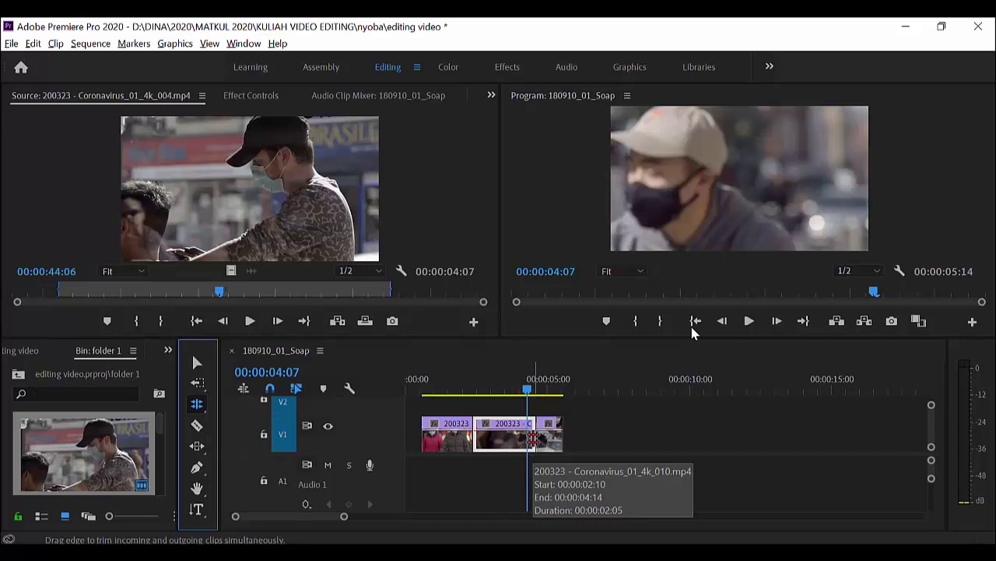
pyautogui.moveTo(534, 440); pyautogui.dragTo(543, 440)
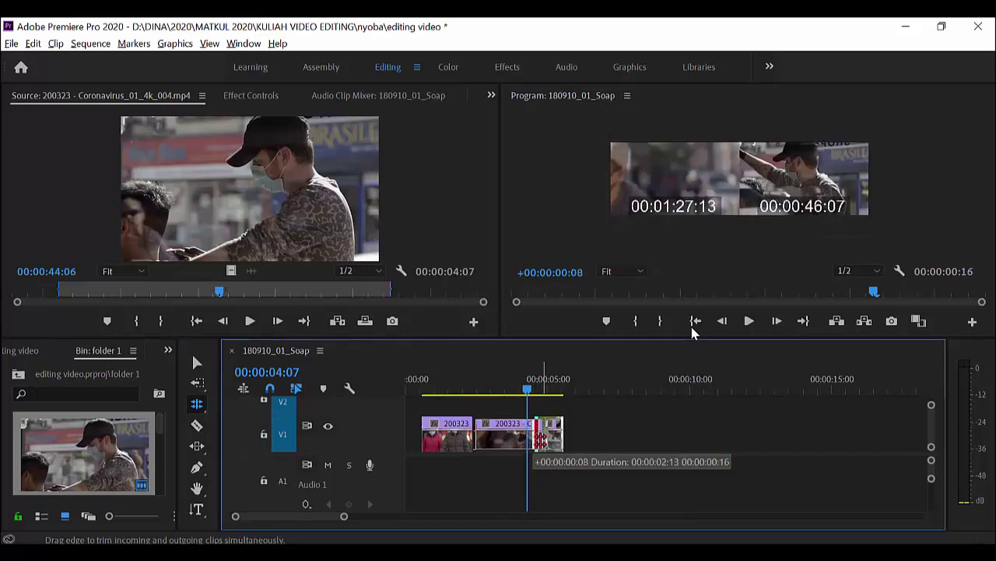
pyautogui.hotkey('ctrl', 'Left')
pyautogui.hotkey('ctrl', 'Left')
pyautogui.hotkey('ctrl', 'Left')
pyautogui.hotkey('ctrl', 'Left')
pyautogui.hotkey('ctrl', 'Left')
pyautogui.hotkey('ctrl', 'Left')
pyautogui.hotkey('ctrl', 'Left')
pyautogui.hotkey('ctrl', 'Left')
pyautogui.hotkey('ctrl', 'Left')
pyautogui.hotkey('ctrl', 'Left')
pyautogui.hotkey('ctrl', 'Left')
pyautogui.hotkey('ctrl', 'Left')
pyautogui.hotkey('ctrl', 'Left')
pyautogui.hotkey('ctrl', 'Left')
pyautogui.hotkey('ctrl', 'Left')
pyautogui.hotkey('ctrl', 'Left')
pyautogui.hotkey('ctrl', 'Left')
pyautogui.hotkey('ctrl', 'Left')
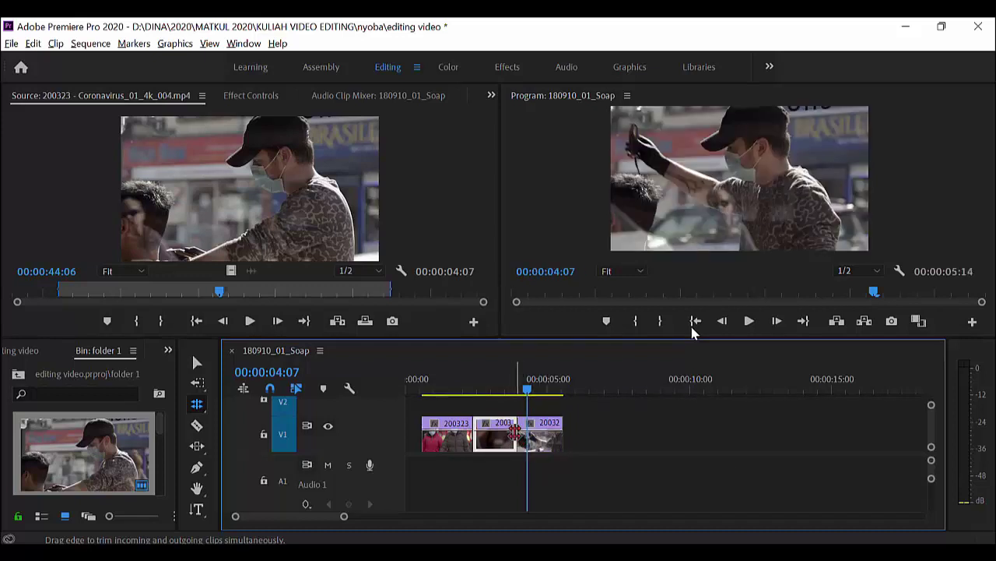
pyautogui.hotkey('ctrl', 'Right')
pyautogui.hotkey('ctrl', 'Right')
pyautogui.hotkey('ctrl', 'Right')
pyautogui.hotkey('ctrl', 'Right')
pyautogui.hotkey('ctrl', 'Right')
pyautogui.hotkey('ctrl', 'Right')
pyautogui.hotkey('ctrl', 'Right')
pyautogui.hotkey('ctrl', 'Right')
pyautogui.hotkey('ctrl', 'Right')
pyautogui.hotkey('ctrl', 'Right')
pyautogui.hotkey('ctrl', 'Right')
pyautogui.hotkey('ctrl', 'Right')
pyautogui.hotkey('ctrl', 'Right')
pyautogui.hotkey('ctrl', 'Right')
pyautogui.hotkey('ctrl', 'Right')
pyautogui.hotkey('ctrl', 'Right')
pyautogui.hotkey('ctrl', 'Right')
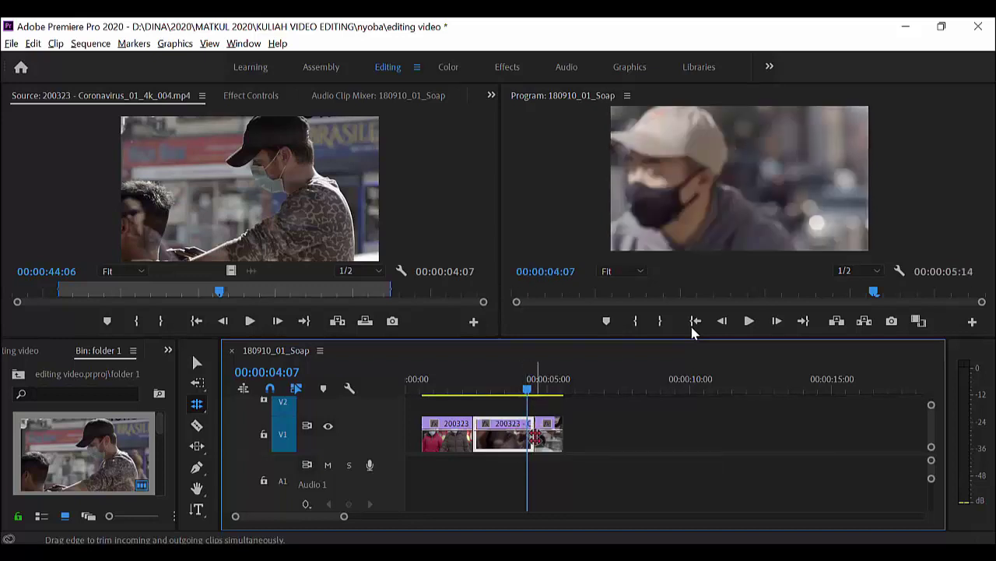
# Roll the cut between the second and third clips back and forth, leaving the second clip about 00:00:02:14 long
pyautogui.hotkey('ctrl', 'Left')
pyautogui.hotkey('ctrl', 'Left')
pyautogui.hotkey('ctrl', 'Left')
pyautogui.hotkey('ctrl', 'Left')
pyautogui.hotkey('ctrl', 'Left')
pyautogui.hotkey('ctrl', 'Left')
pyautogui.hotkey('ctrl', 'Left')
pyautogui.hotkey('ctrl', 'Left')
pyautogui.hotkey('ctrl', 'Left')
pyautogui.hotkey('ctrl', 'Left')
pyautogui.hotkey('ctrl', 'Left')
pyautogui.hotkey('ctrl', 'Left')
pyautogui.hotkey('ctrl', 'Left')
pyautogui.hotkey('ctrl', 'Left')
pyautogui.hotkey('ctrl', 'Left')
pyautogui.hotkey('ctrl', 'Left')
pyautogui.hotkey('ctrl', 'Left')
pyautogui.hotkey('ctrl', 'Left')
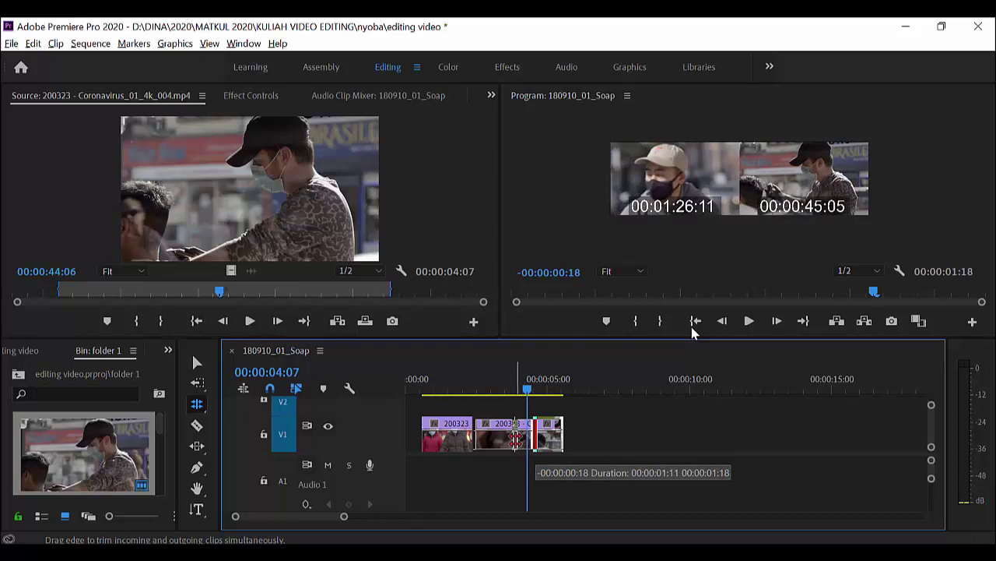
pyautogui.hotkey('ctrl', 'Right')
pyautogui.hotkey('ctrl', 'Right')
pyautogui.hotkey('ctrl', 'Right')
pyautogui.hotkey('ctrl', 'Right')
pyautogui.hotkey('ctrl', 'Right')
pyautogui.hotkey('ctrl', 'Right')
pyautogui.hotkey('ctrl', 'Right')
pyautogui.hotkey('ctrl', 'Right')
pyautogui.hotkey('ctrl', 'Right')
pyautogui.hotkey('ctrl', 'Right')
pyautogui.hotkey('ctrl', 'Right')
pyautogui.hotkey('ctrl', 'Right')
pyautogui.hotkey('ctrl', 'Right')
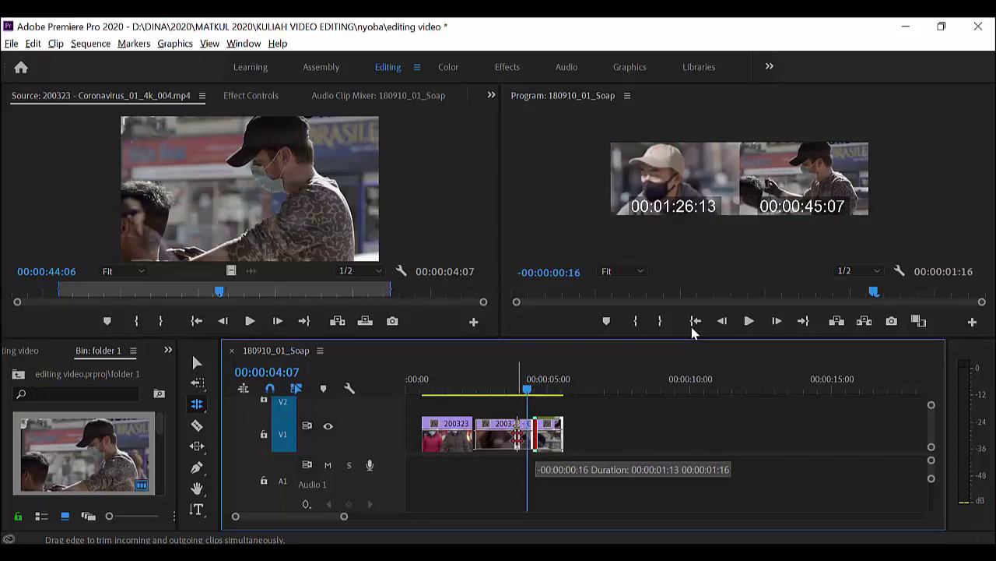
pyautogui.hotkey('ctrl', 'Left')
pyautogui.hotkey('ctrl', 'Left')
pyautogui.hotkey('ctrl', 'Left')
pyautogui.hotkey('ctrl', 'Left')
pyautogui.hotkey('ctrl', 'Left')
pyautogui.hotkey('ctrl', 'Left')
pyautogui.hotkey('ctrl', 'Left')
pyautogui.hotkey('ctrl', 'Left')
pyautogui.hotkey('ctrl', 'Left')
pyautogui.hotkey('ctrl', 'Left')
pyautogui.hotkey('ctrl', 'Left')
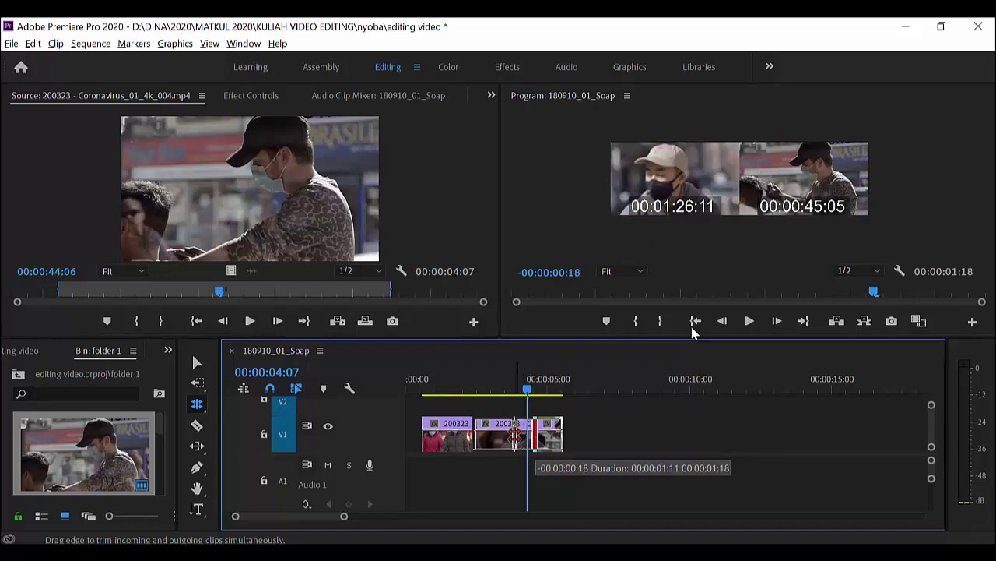
pyautogui.hotkey('ctrl', 'Right')
pyautogui.hotkey('ctrl', 'Right')
pyautogui.hotkey('ctrl', 'Right')
pyautogui.hotkey('ctrl', 'Right')
pyautogui.hotkey('ctrl', 'Right')
pyautogui.hotkey('ctrl', 'Right')
pyautogui.hotkey('ctrl', 'Right')
pyautogui.hotkey('ctrl', 'Right')
pyautogui.hotkey('ctrl', 'Right')
pyautogui.hotkey('ctrl', 'Right')
pyautogui.hotkey('ctrl', 'Right')
pyautogui.hotkey('ctrl', 'Right')
pyautogui.hotkey('ctrl', 'Right')
pyautogui.hotkey('ctrl', 'Right')
pyautogui.hotkey('ctrl', 'Right')
pyautogui.hotkey('ctrl', 'Right')
pyautogui.hotkey('ctrl', 'Right')
pyautogui.hotkey('ctrl', 'Right')
pyautogui.hotkey('ctrl', 'Right')
pyautogui.hotkey('ctrl', 'Right')
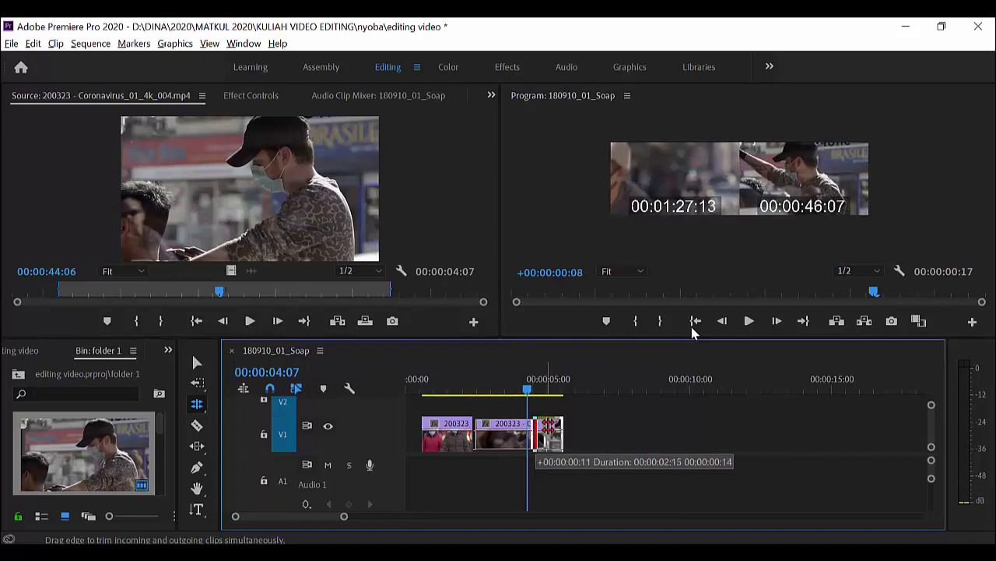
pyautogui.hotkey('ctrl', 'Left')
pyautogui.hotkey('ctrl', 'Left')
pyautogui.hotkey('ctrl', 'Left')
pyautogui.hotkey('ctrl', 'Left')
pyautogui.hotkey('ctrl', 'Left')
pyautogui.hotkey('ctrl', 'Left')
pyautogui.hotkey('ctrl', 'Left')
pyautogui.hotkey('ctrl', 'Left')
pyautogui.hotkey('ctrl', 'Left')
pyautogui.hotkey('ctrl', 'Left')
pyautogui.hotkey('ctrl', 'Left')
pyautogui.hotkey('ctrl', 'Left')
pyautogui.hotkey('ctrl', 'Left')
pyautogui.hotkey('ctrl', 'Left')
pyautogui.hotkey('ctrl', 'Left')
pyautogui.hotkey('ctrl', 'Left')
pyautogui.hotkey('ctrl', 'Left')
pyautogui.hotkey('ctrl', 'Left')
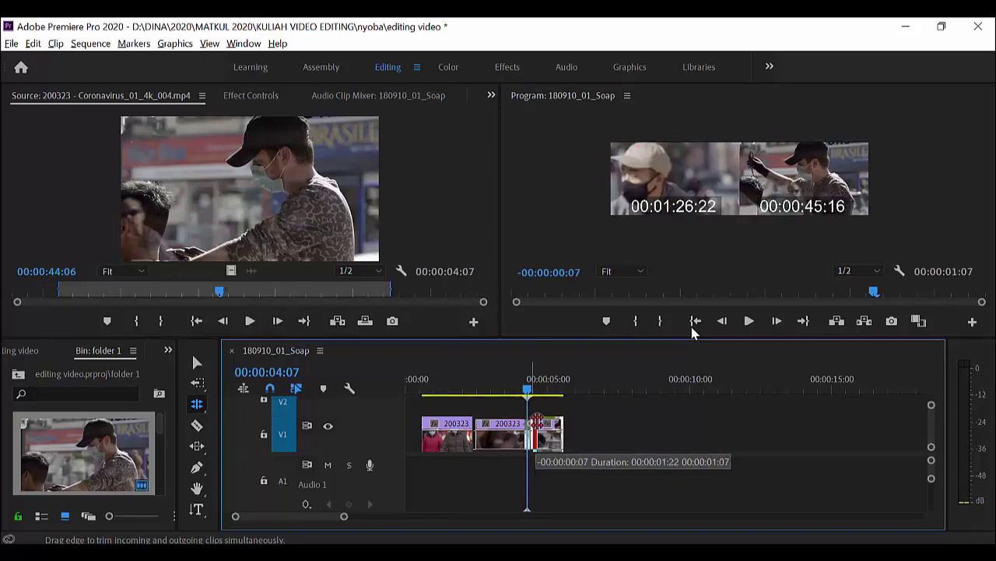
pyautogui.hotkey('ctrl', 'Right')
pyautogui.hotkey('ctrl', 'Right')
pyautogui.hotkey('ctrl', 'Right')
pyautogui.hotkey('ctrl', 'Right')
pyautogui.hotkey('ctrl', 'Right')
pyautogui.hotkey('ctrl', 'Right')
pyautogui.hotkey('ctrl', 'Right')
pyautogui.hotkey('ctrl', 'Right')
pyautogui.hotkey('ctrl', 'Right')
pyautogui.hotkey('ctrl', 'Right')
pyautogui.hotkey('ctrl', 'Right')
pyautogui.hotkey('ctrl', 'Right')
pyautogui.hotkey('ctrl', 'Right')
pyautogui.hotkey('ctrl', 'Right')
pyautogui.hotkey('ctrl', 'Right')
pyautogui.hotkey('ctrl', 'Right')
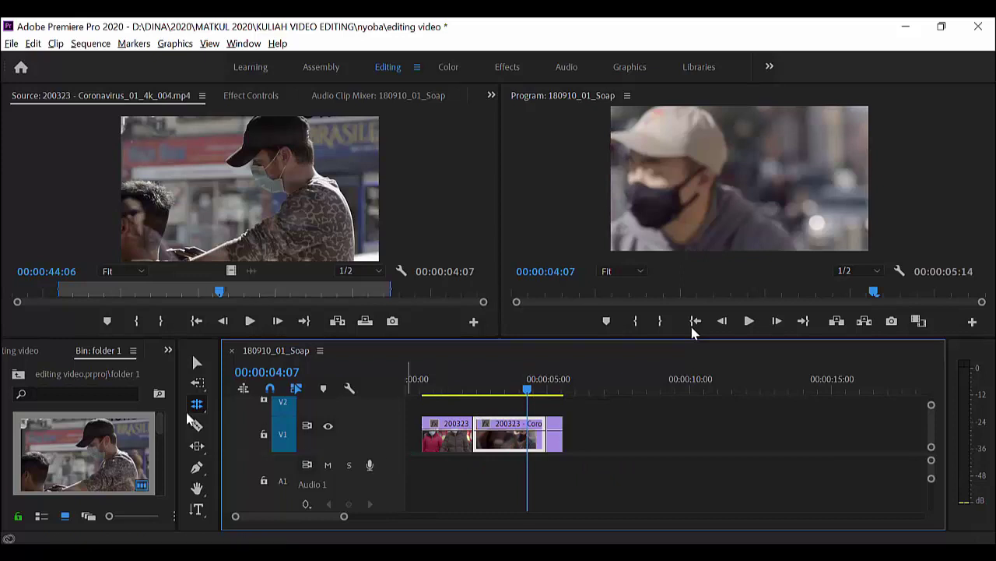
# Try shortening the second clip from its end with the Rate Stretch tool, and undo the stretch
pyautogui.click(197, 404)
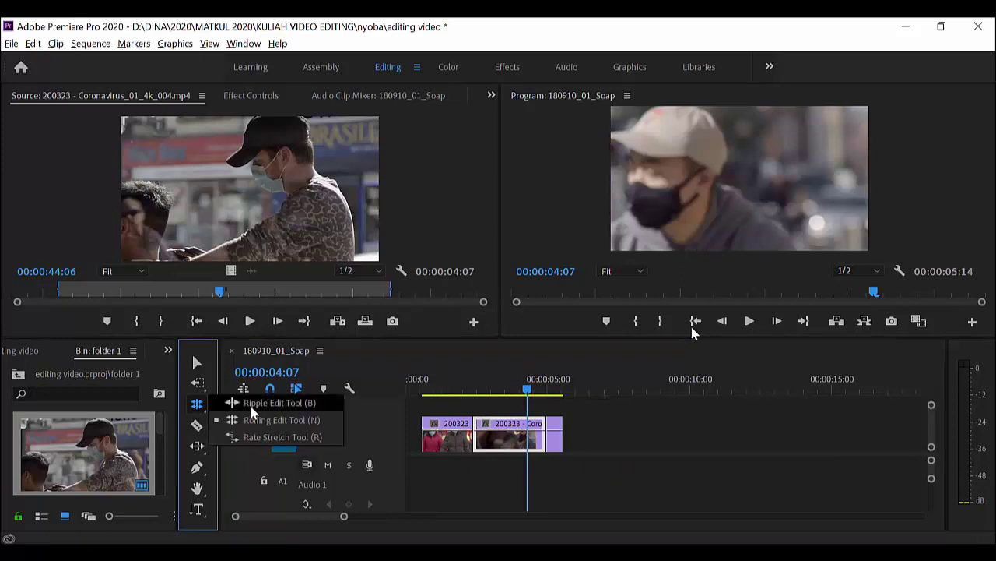
pyautogui.click(295, 438)
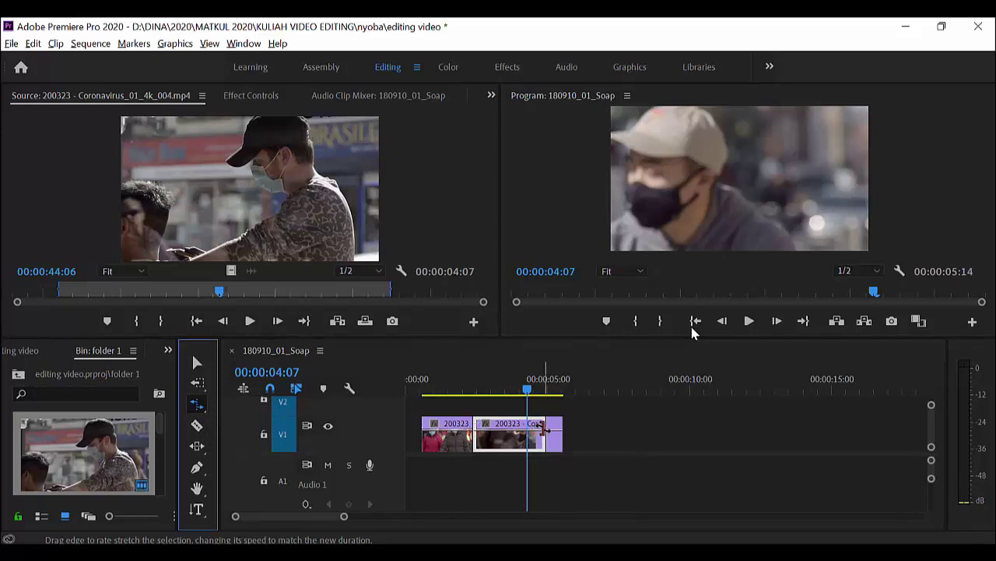
pyautogui.moveTo(543, 427); pyautogui.dragTo(506, 425)
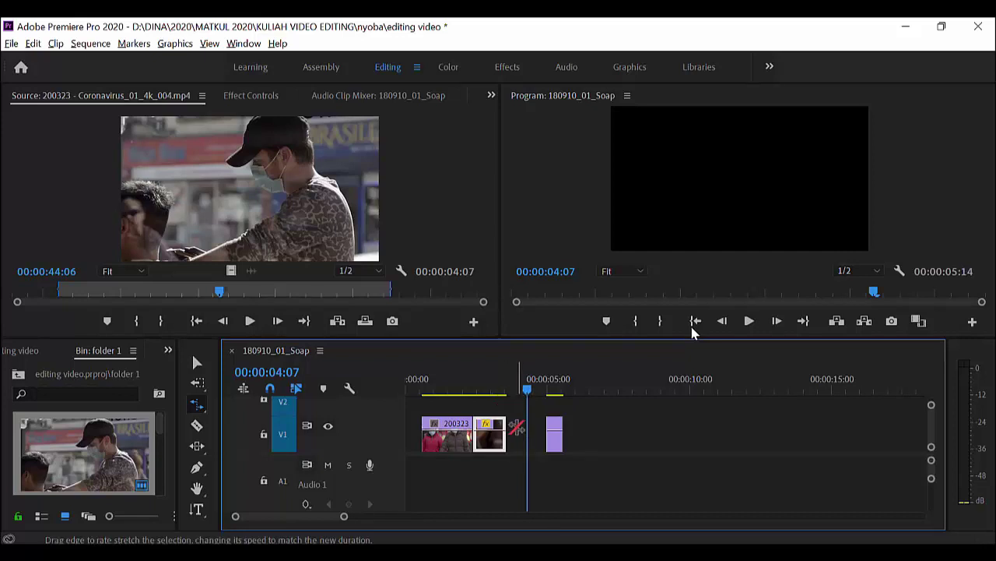
pyautogui.hotkey('ctrl', 'z')
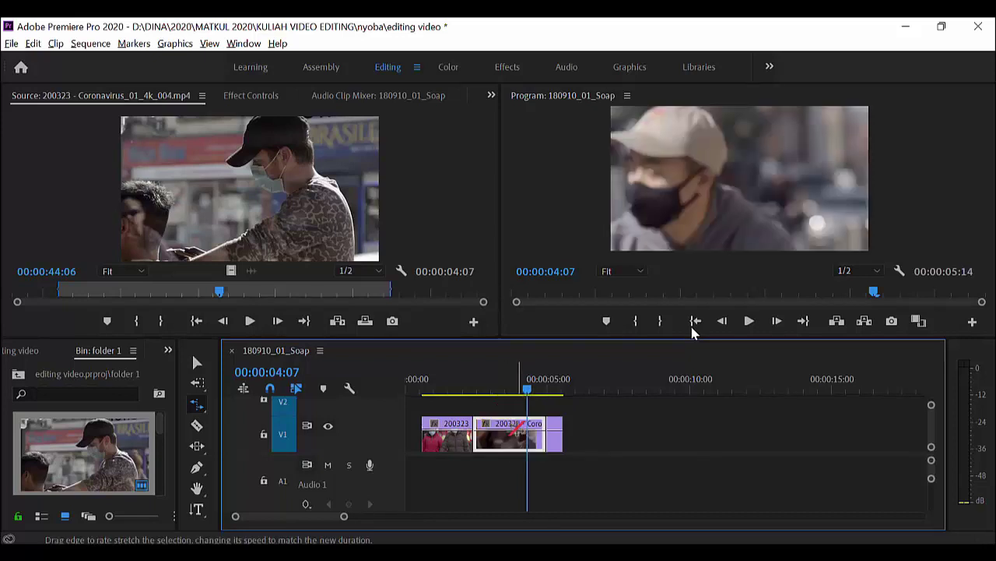
# Play the sequence from the start of the second clip to review it at its original speed
pyautogui.moveTo(529, 389); pyautogui.dragTo(480, 398)
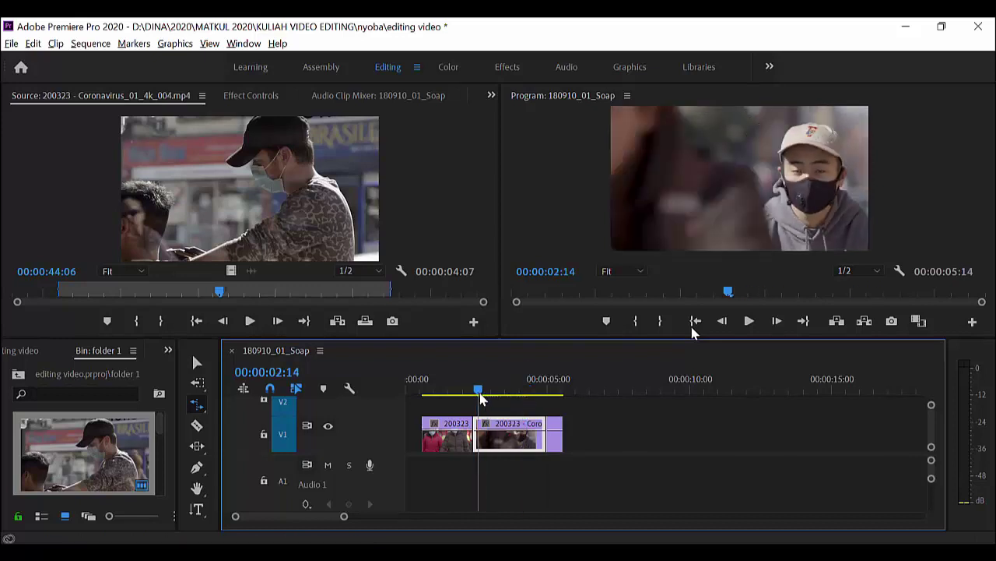
pyautogui.press('space')
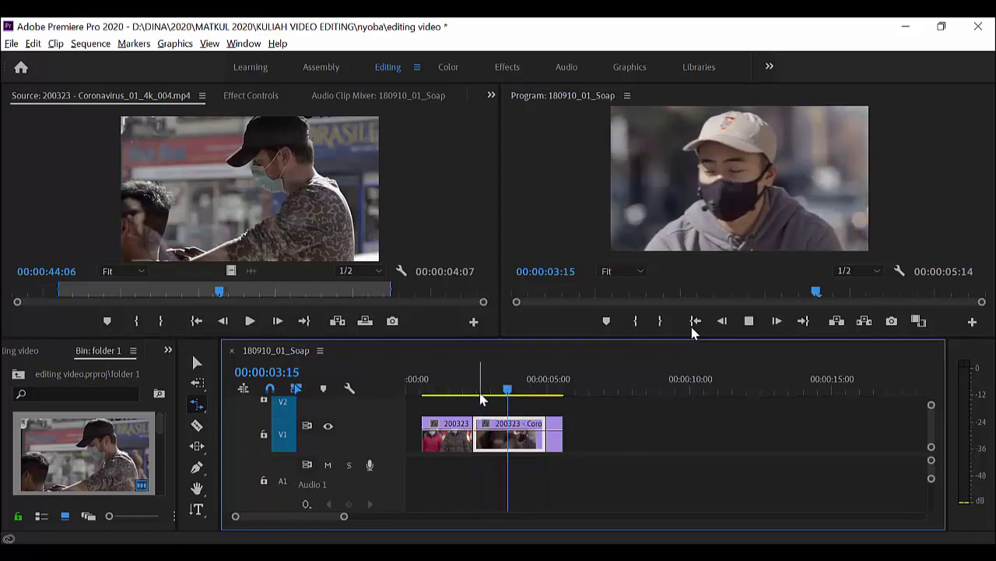
pyautogui.press('space')
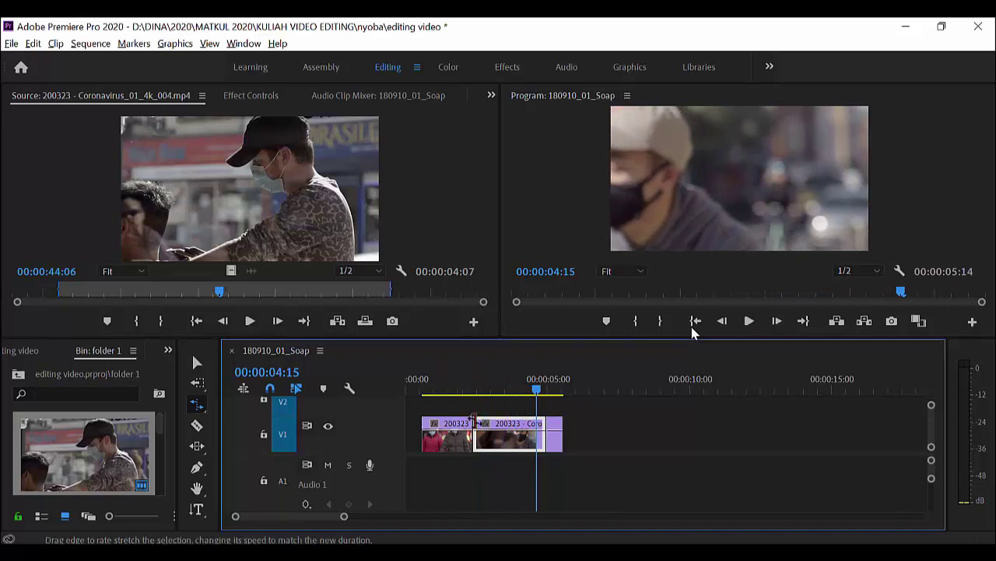
# Rate stretch the second clip to a duration of about 00:00:00:21 and play back the result
pyautogui.moveTo(473, 424); pyautogui.dragTo(496, 426)
pyautogui.moveTo(536, 389); pyautogui.dragTo(464, 391)
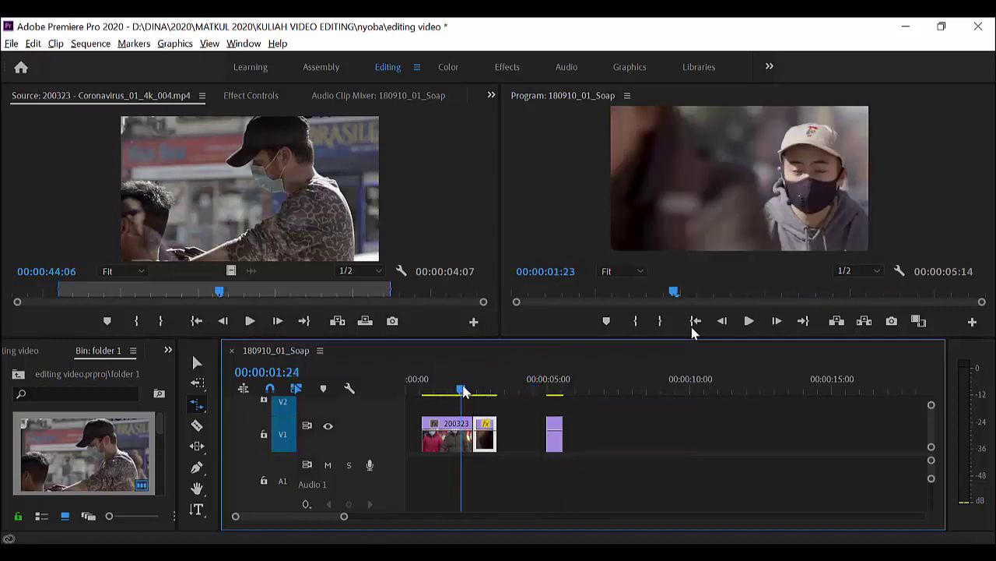
pyautogui.press('space')
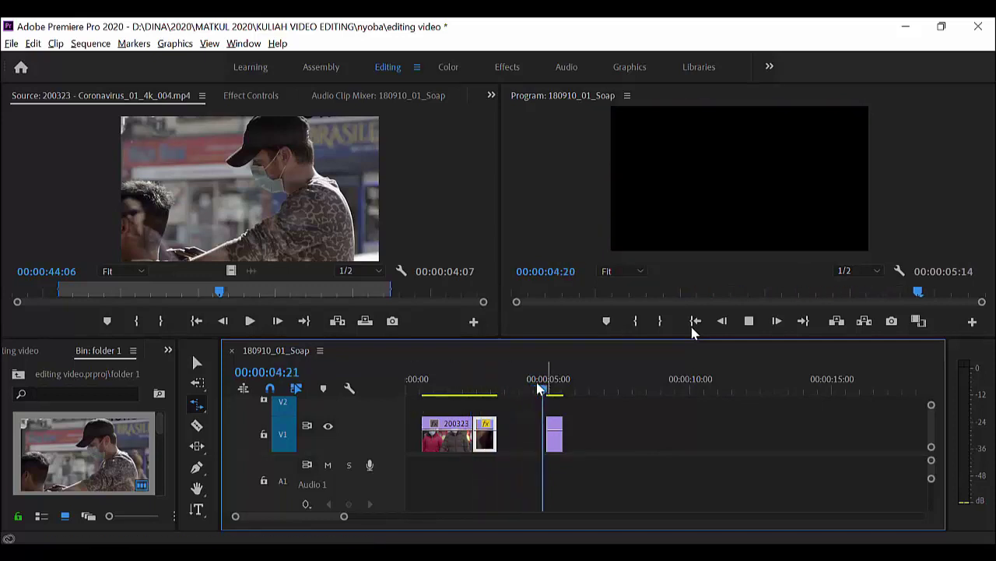
pyautogui.moveTo(539, 389); pyautogui.dragTo(486, 394)
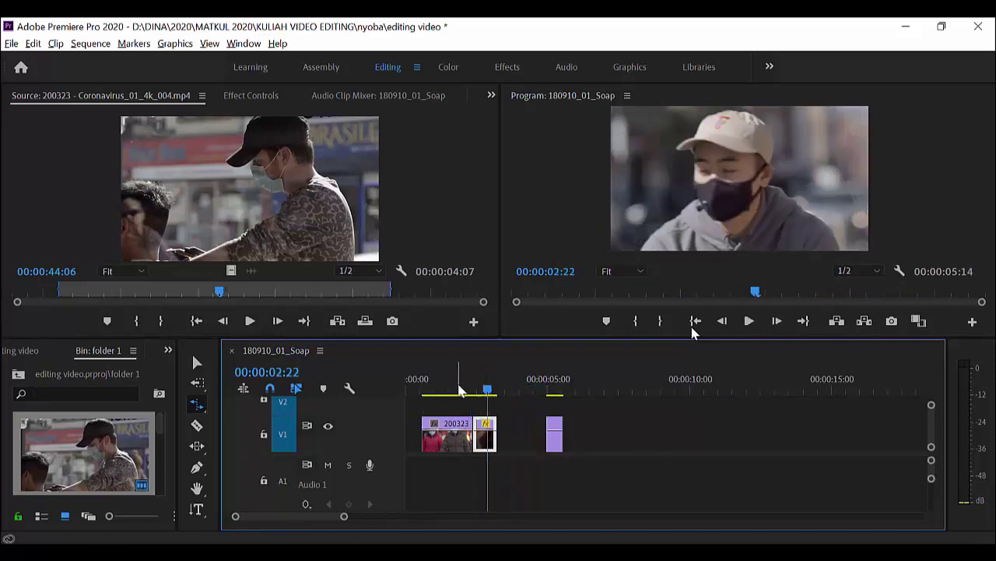
# Check the stretched second clip's speed and duration settings, and undo the rate stretch
pyautogui.rightClick(483, 426)
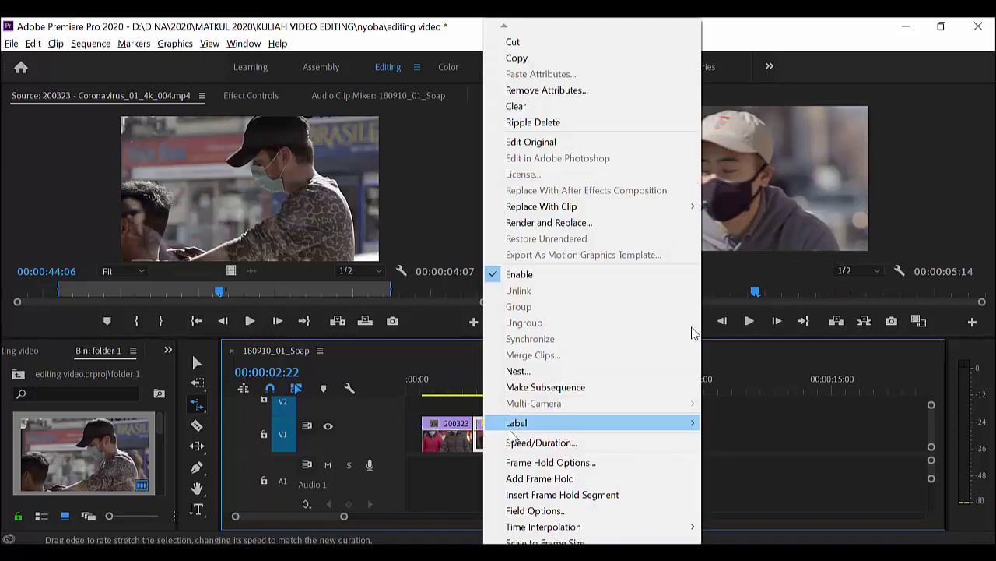
pyautogui.click(520, 443)
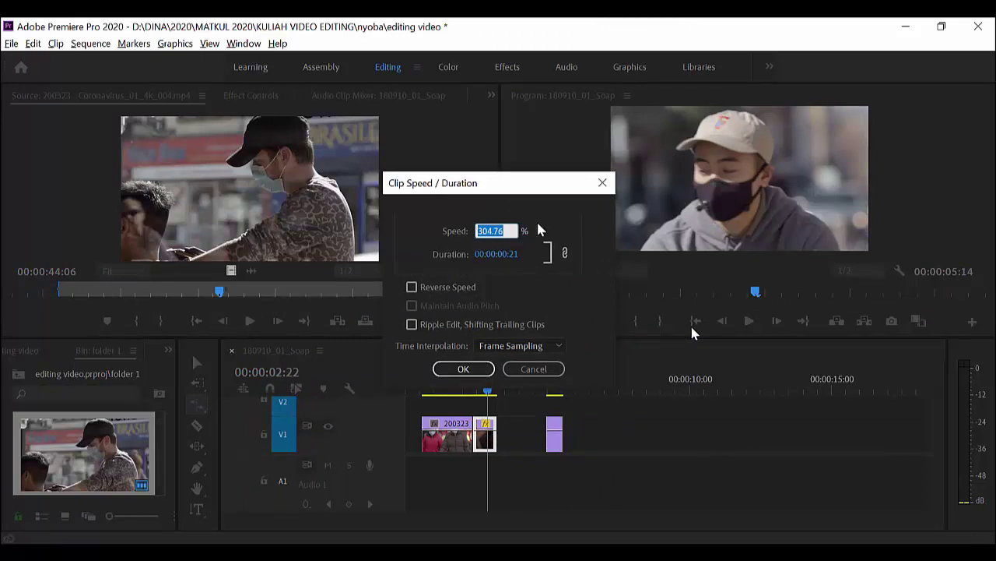
pyautogui.click(601, 183)
pyautogui.hotkey('ctrl', 'z')
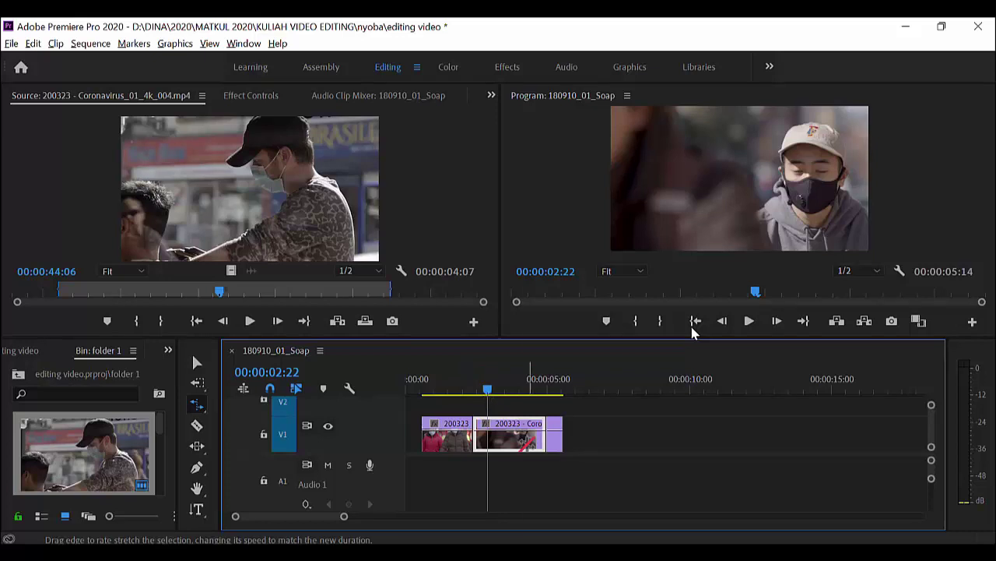
# Check the second clip's speed and duration settings again and close them without changes
pyautogui.rightClick(521, 437)
pyautogui.click(583, 441)
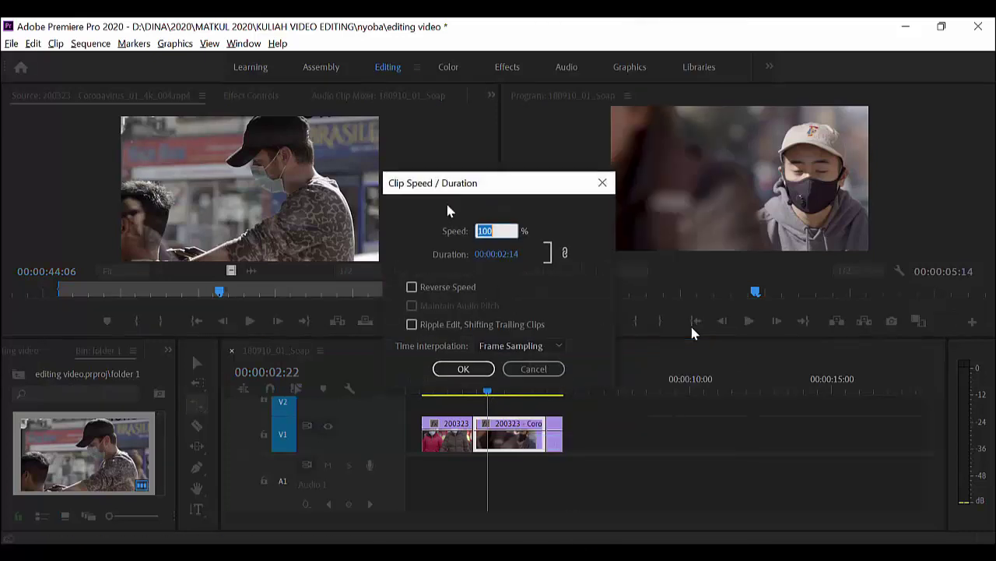
pyautogui.click(605, 184)
pyautogui.click(199, 404)
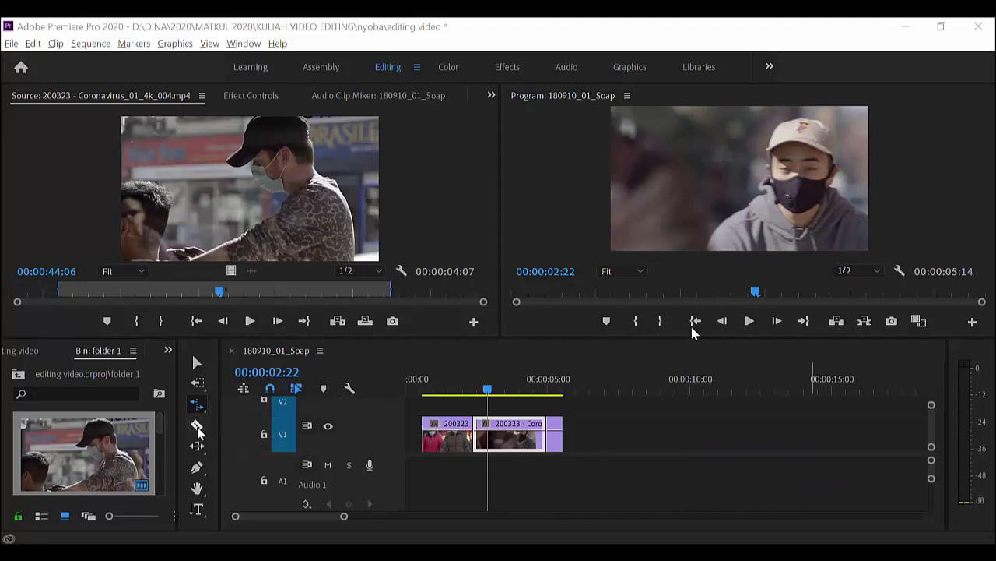
# Split the first and second clips at two points each with the Razor tool
pyautogui.click(197, 427)
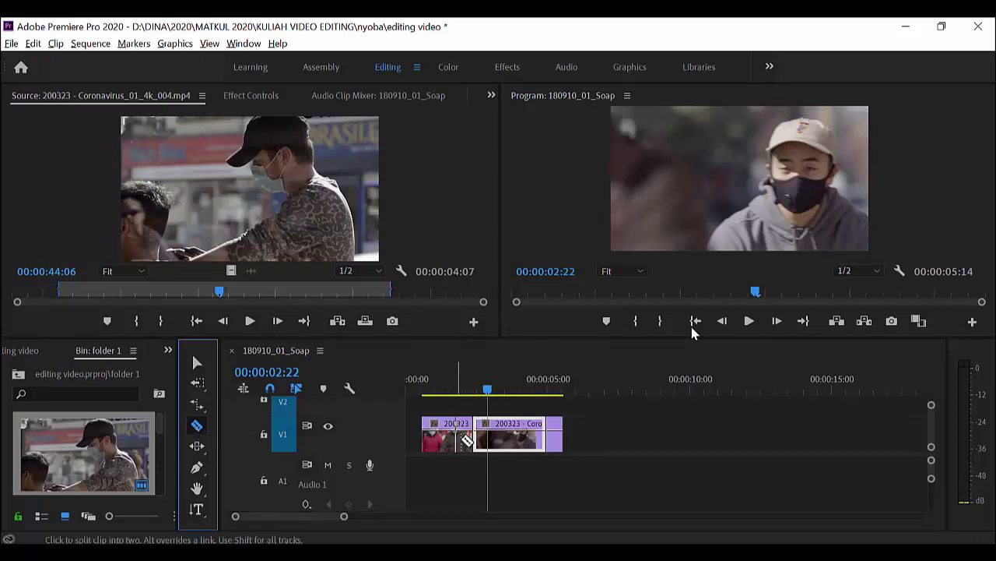
pyautogui.click(455, 428)
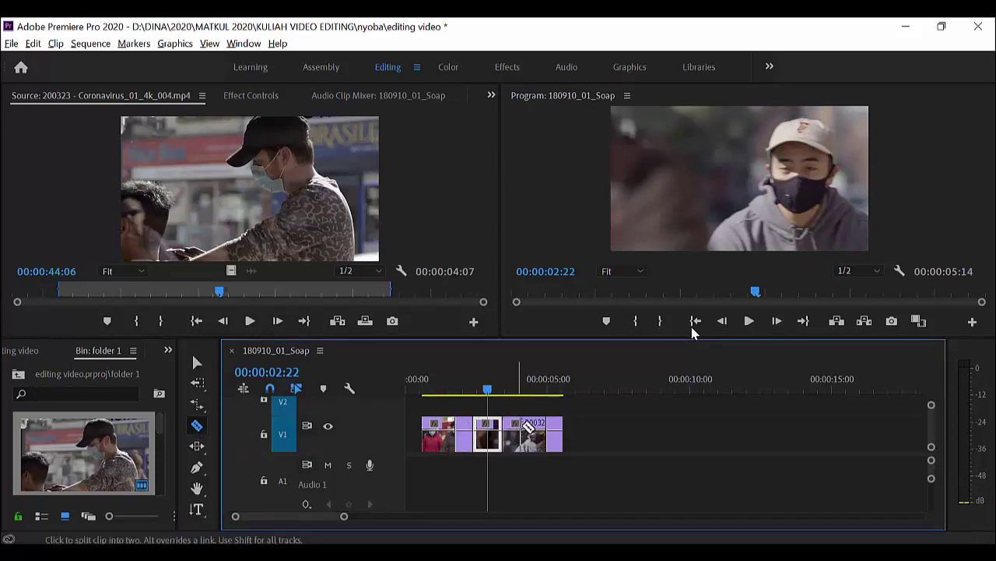
pyautogui.click(502, 428)
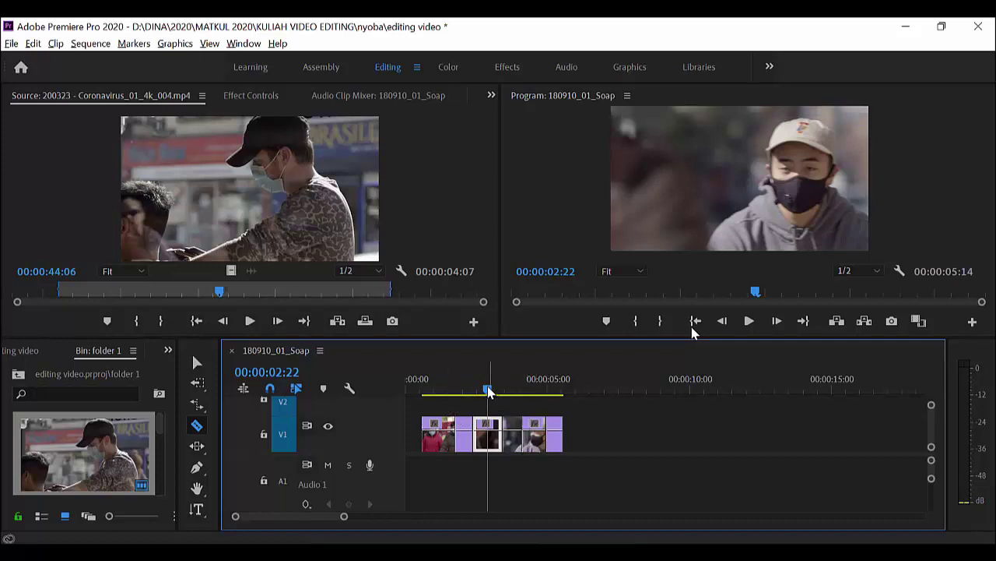
pyautogui.click(441, 428)
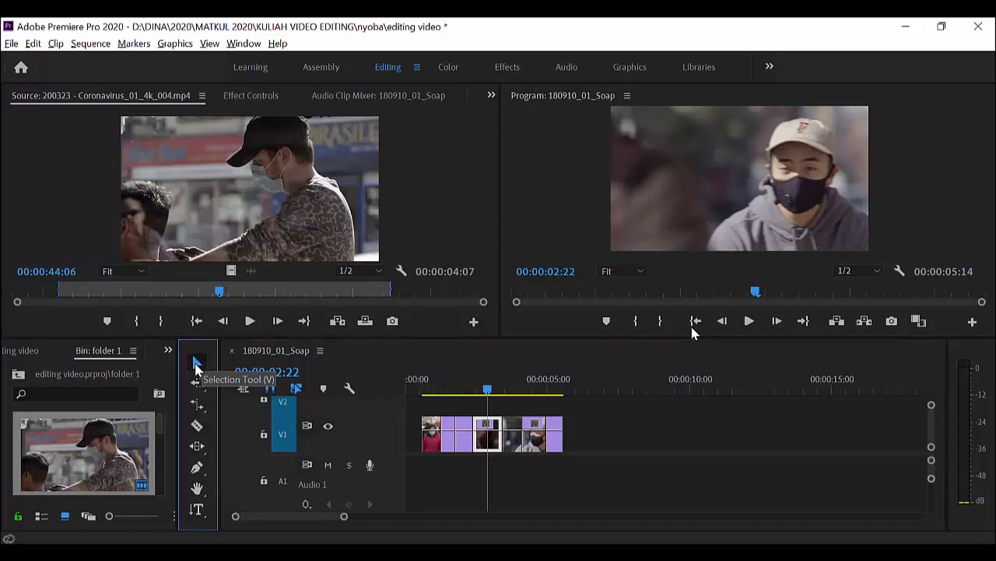
# Move the last clip slightly later with the Selection tool, and undo the move and the razor splits
pyautogui.click(196, 364)
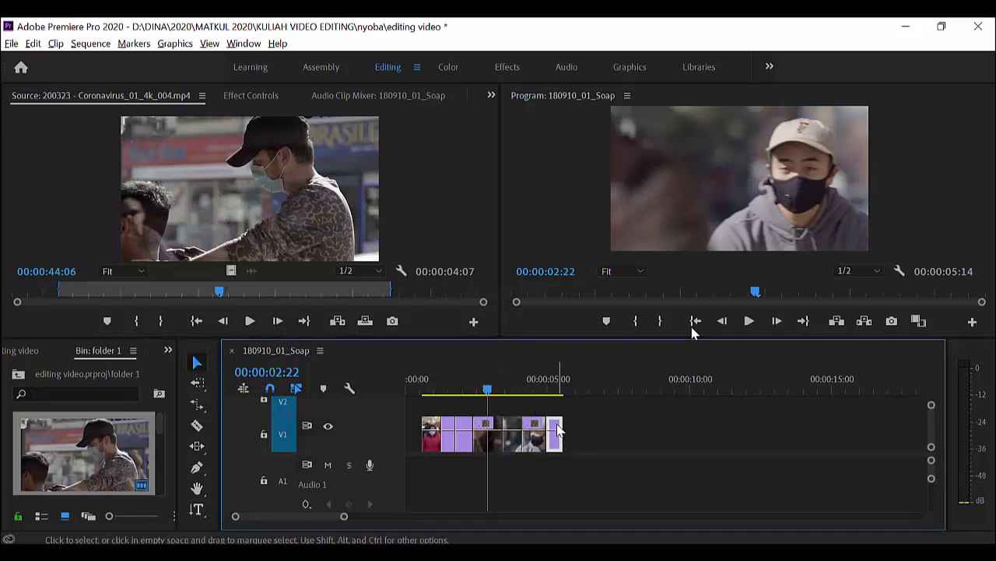
pyautogui.moveTo(555, 435); pyautogui.dragTo(573, 435)
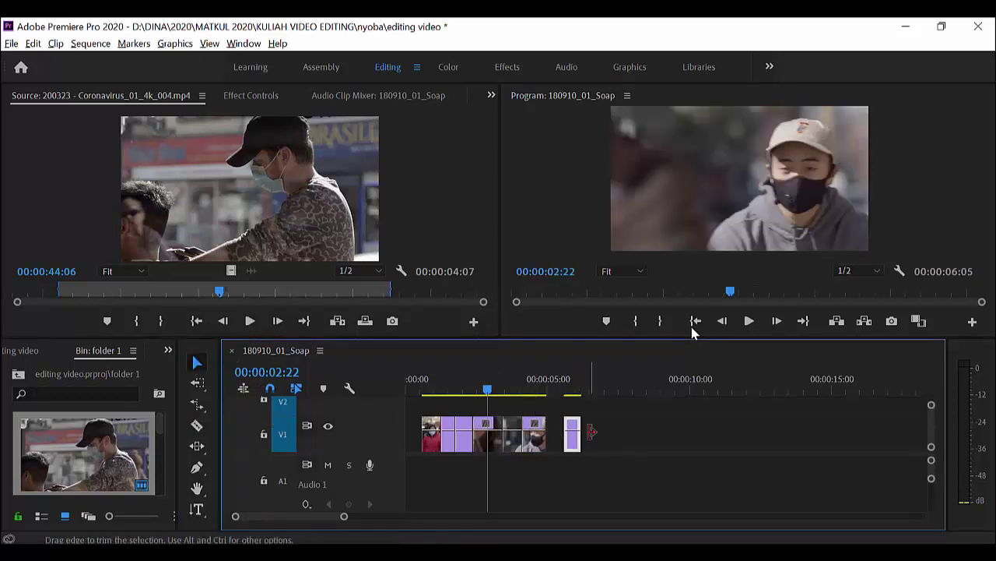
pyautogui.hotkey('ctrl', 'z')
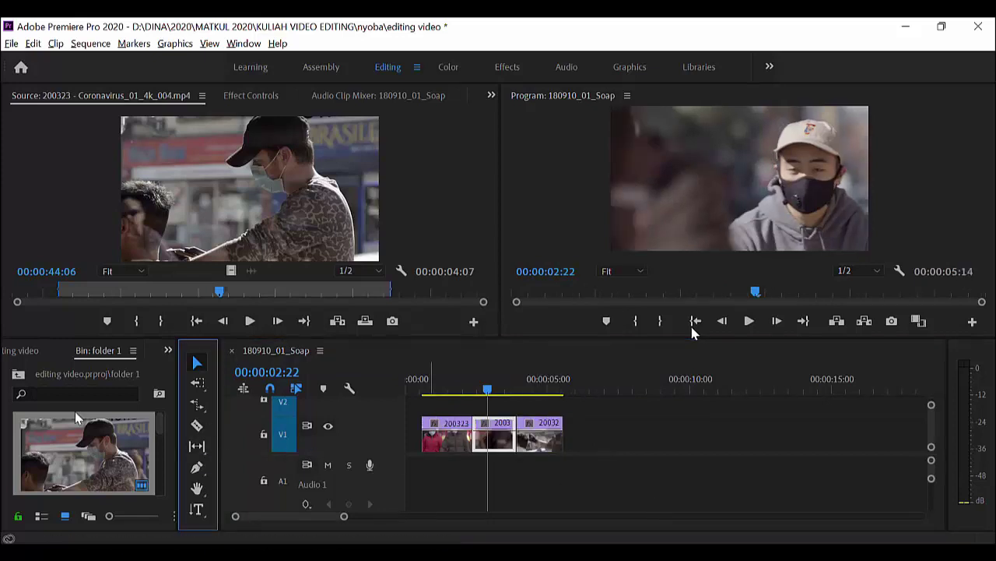
# Slip the middle clip's footage back and forth by a few frames with the Slip tool
pyautogui.click(197, 447)
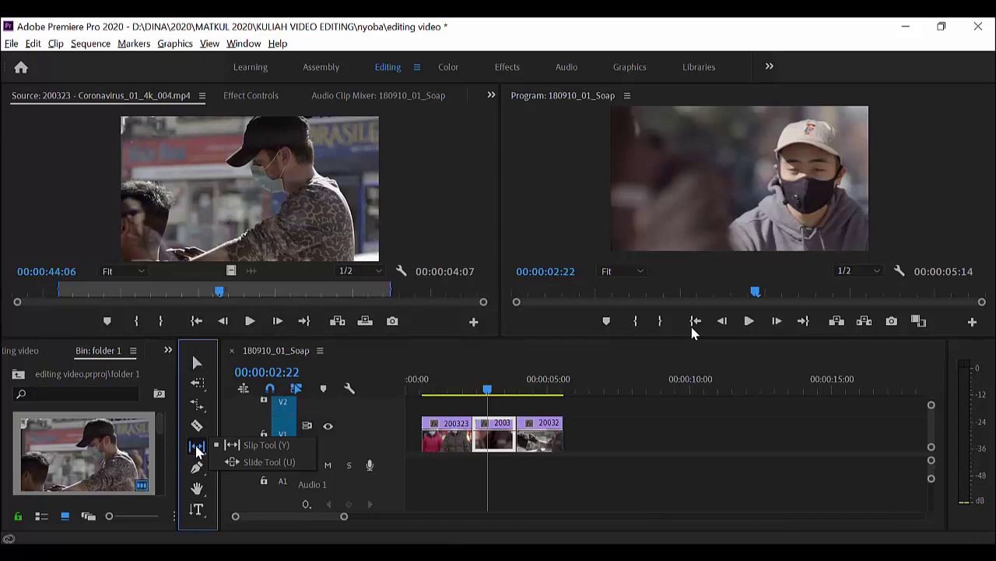
pyautogui.click(257, 448)
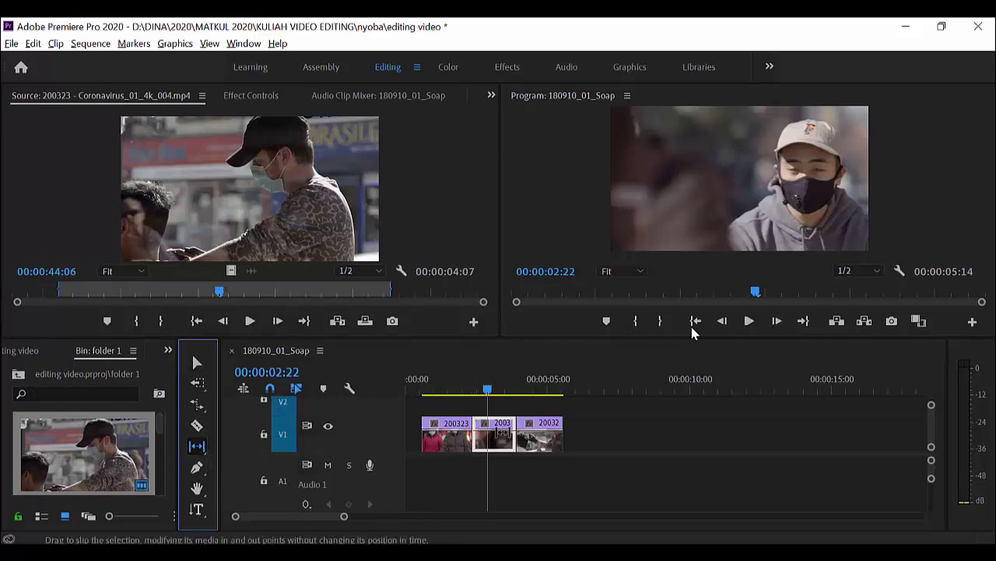
pyautogui.click(499, 429)
pyautogui.moveTo(494, 439); pyautogui.dragTo(495, 439)
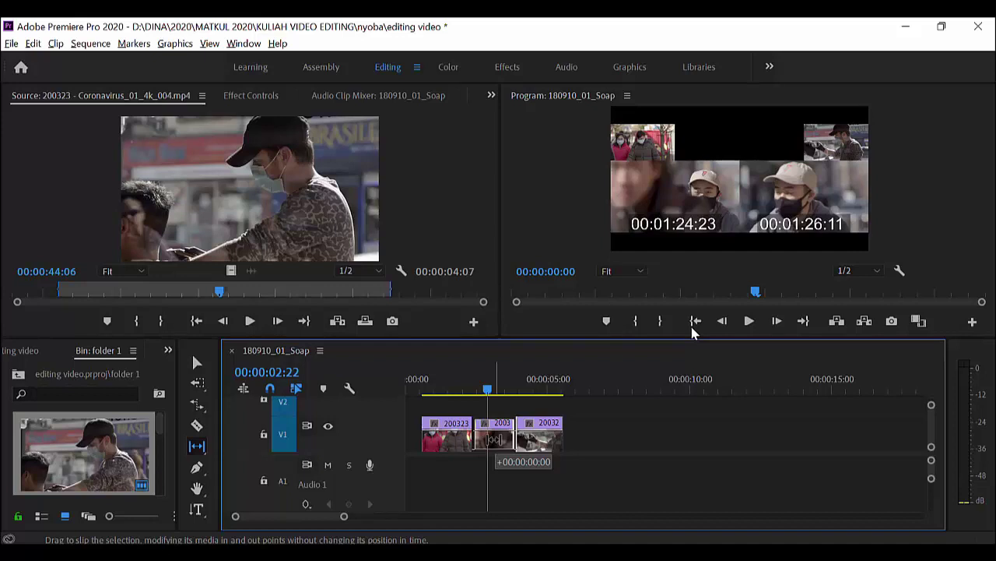
pyautogui.moveTo(693, 333); pyautogui.dragTo(693, 332)
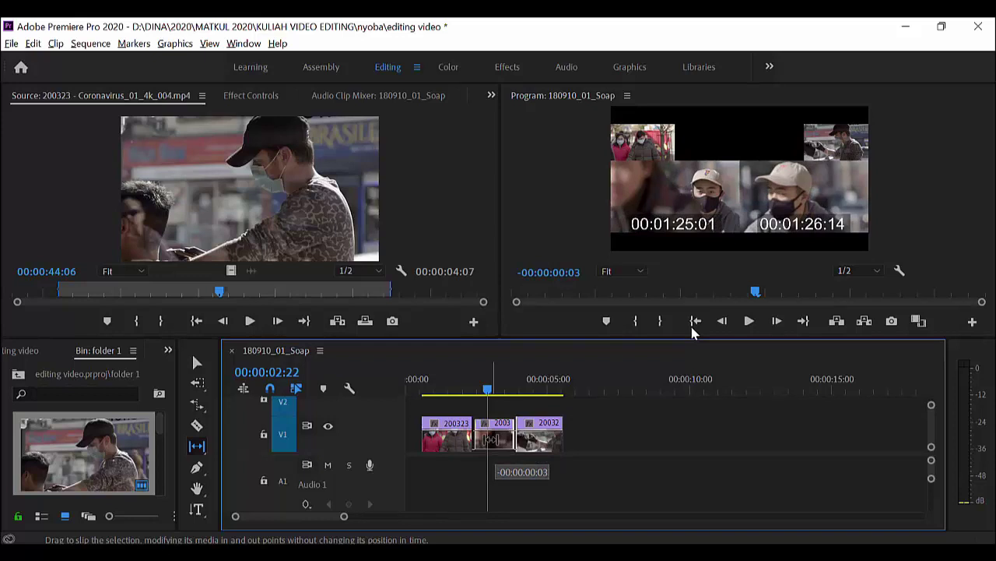
pyautogui.moveTo(693, 332); pyautogui.dragTo(693, 333)
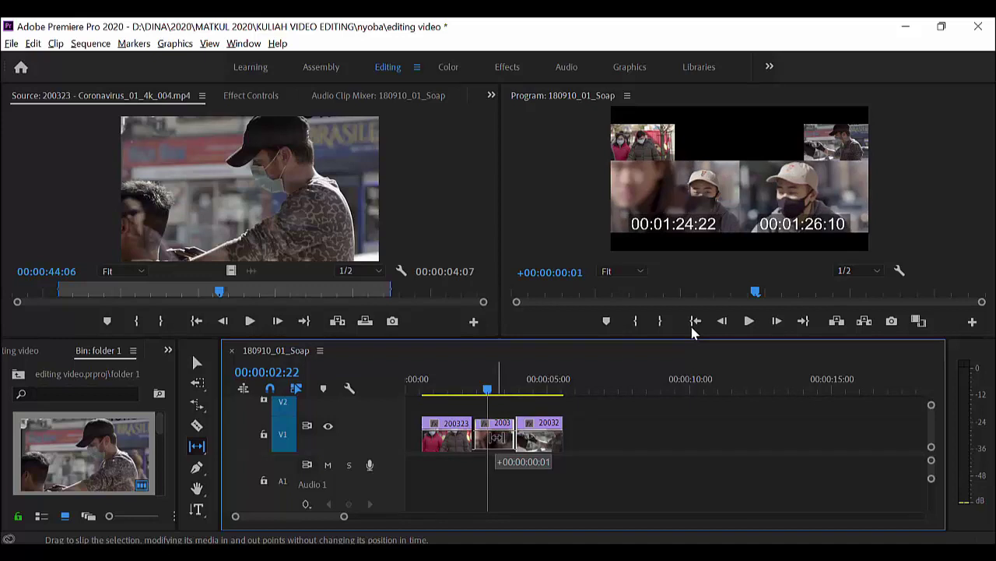
pyautogui.moveTo(693, 333); pyautogui.dragTo(692, 332)
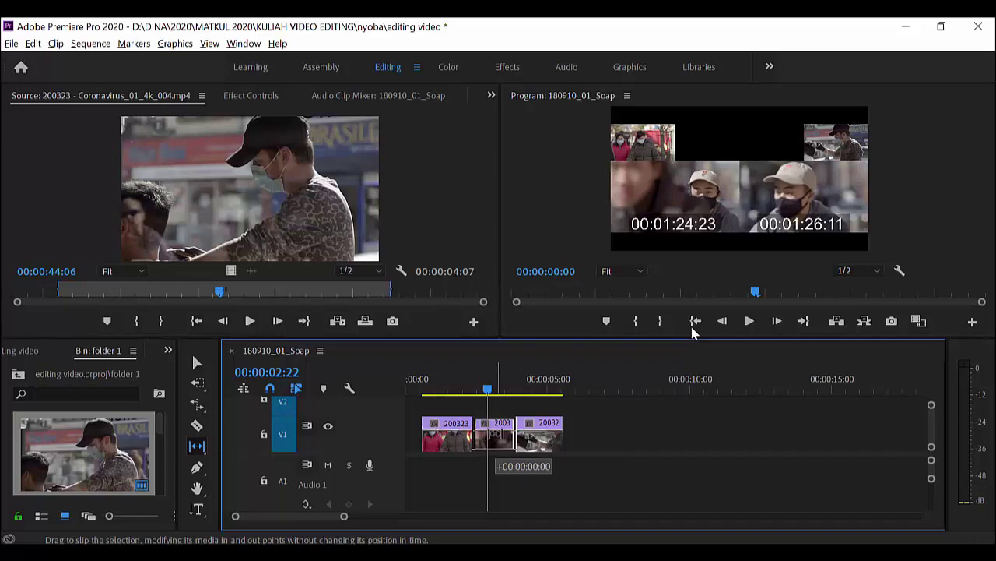
pyautogui.moveTo(693, 333); pyautogui.dragTo(692, 333)
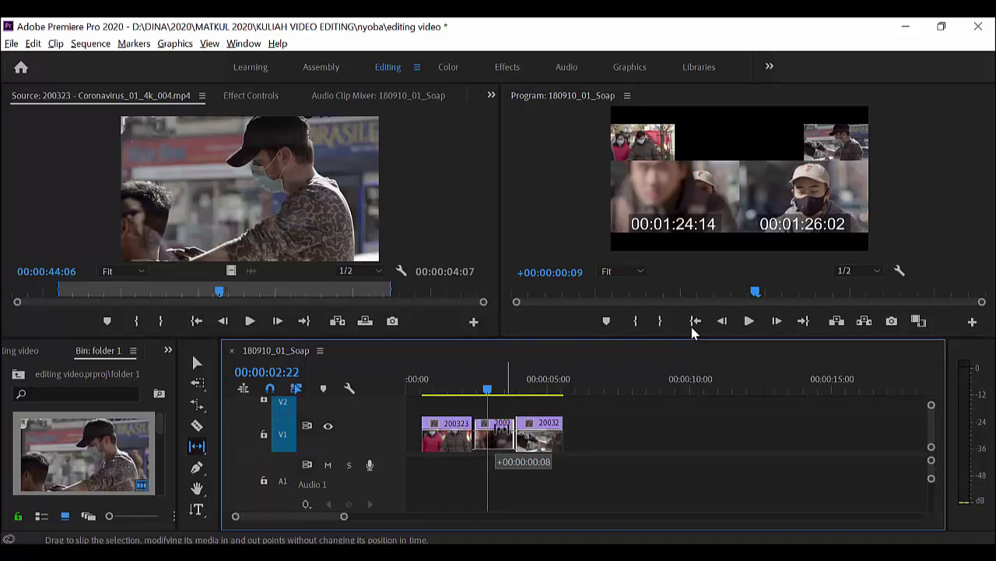
pyautogui.moveTo(693, 331); pyautogui.dragTo(693, 333)
# Slide the middle clip earlier and later between its neighbours by several frames with the Slide tool
pyautogui.click(201, 454)
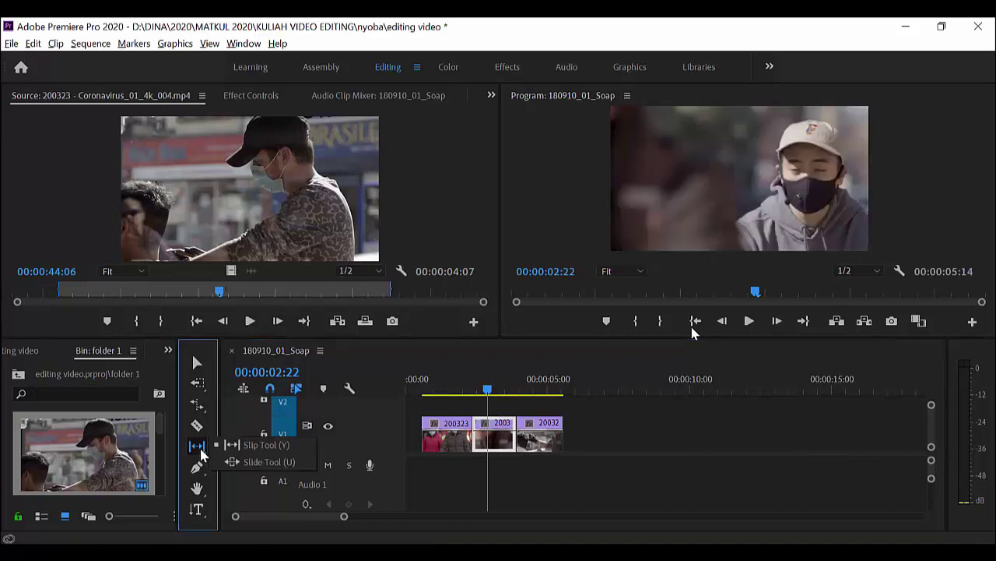
pyautogui.click(275, 459)
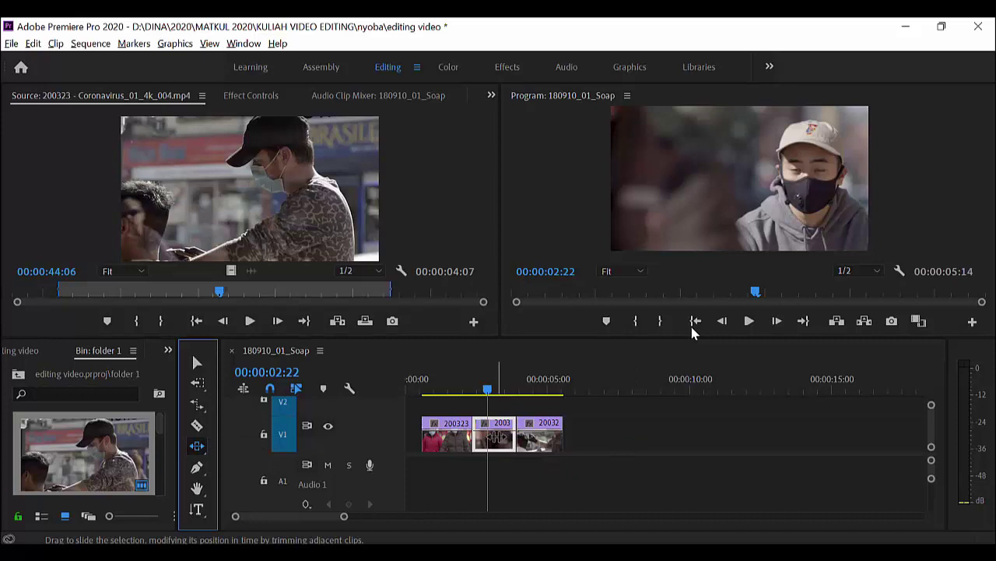
pyautogui.moveTo(495, 436); pyautogui.dragTo(494, 437)
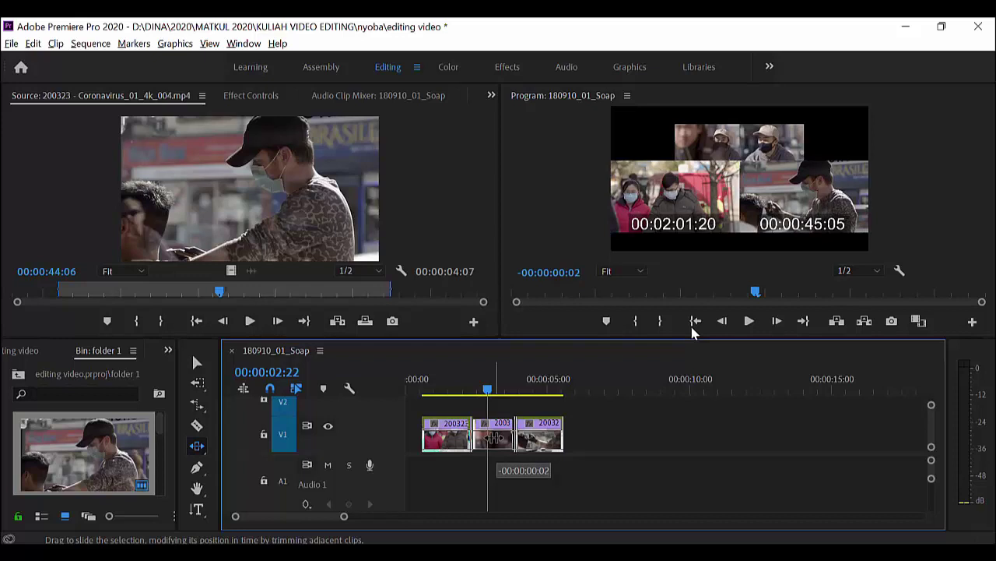
pyautogui.moveTo(493, 436); pyautogui.dragTo(496, 437)
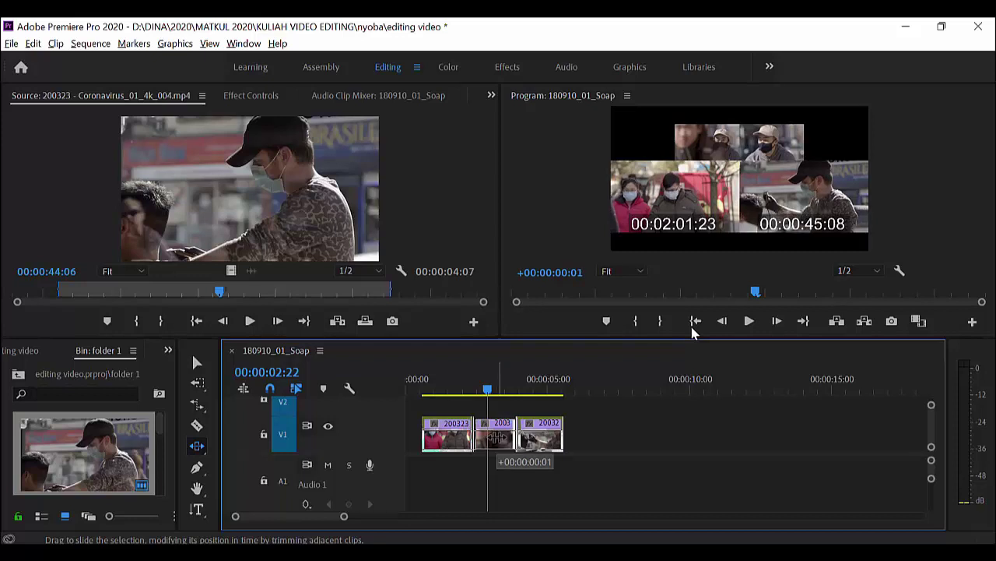
pyautogui.moveTo(495, 437); pyautogui.dragTo(489, 436)
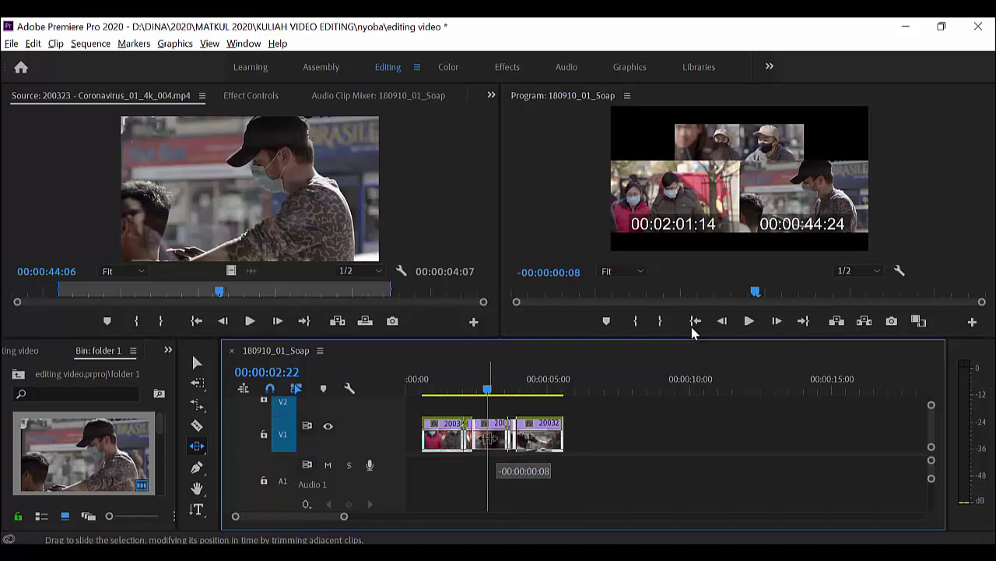
pyautogui.moveTo(489, 437); pyautogui.dragTo(513, 437)
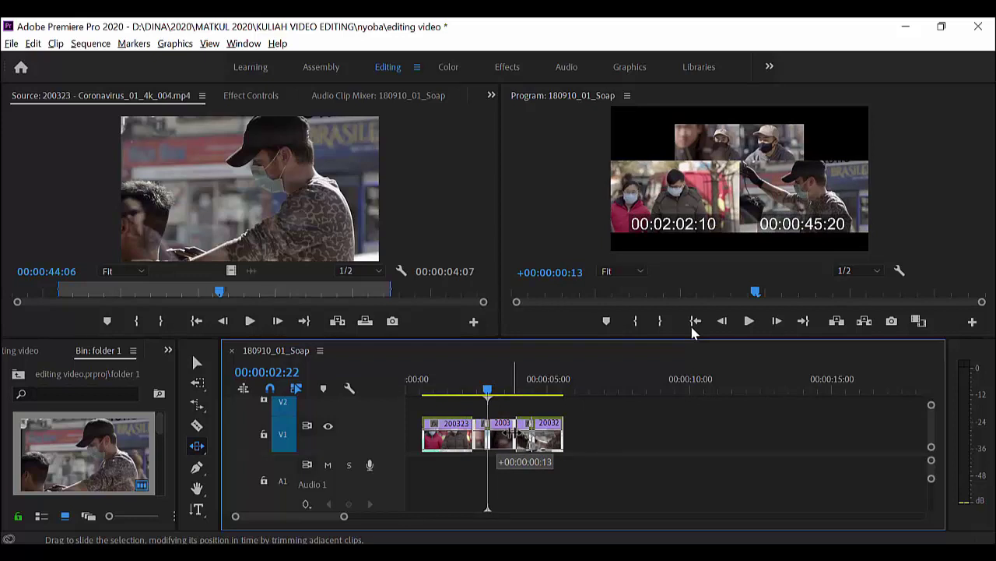
pyautogui.moveTo(513, 436)
pyautogui.mouseDown()
pyautogui.moveTo(484, 436)
pyautogui.moveTo(512, 437)
pyautogui.moveTo(495, 436)
pyautogui.mouseUp()
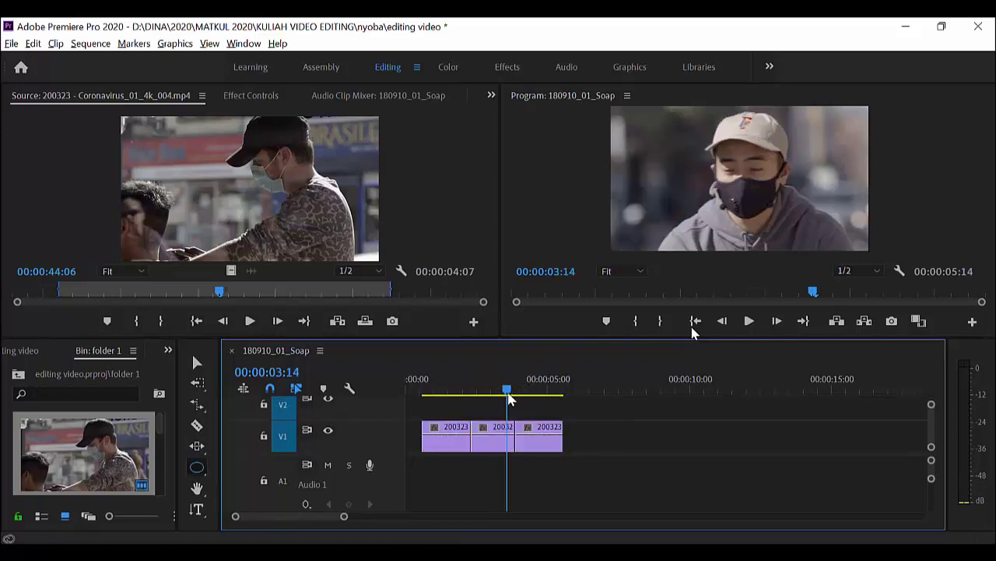
# Move the playhead to 00:00:01:22 and draw a triangle over the two people with the Pen tool
pyautogui.moveTo(509, 392); pyautogui.dragTo(459, 395)
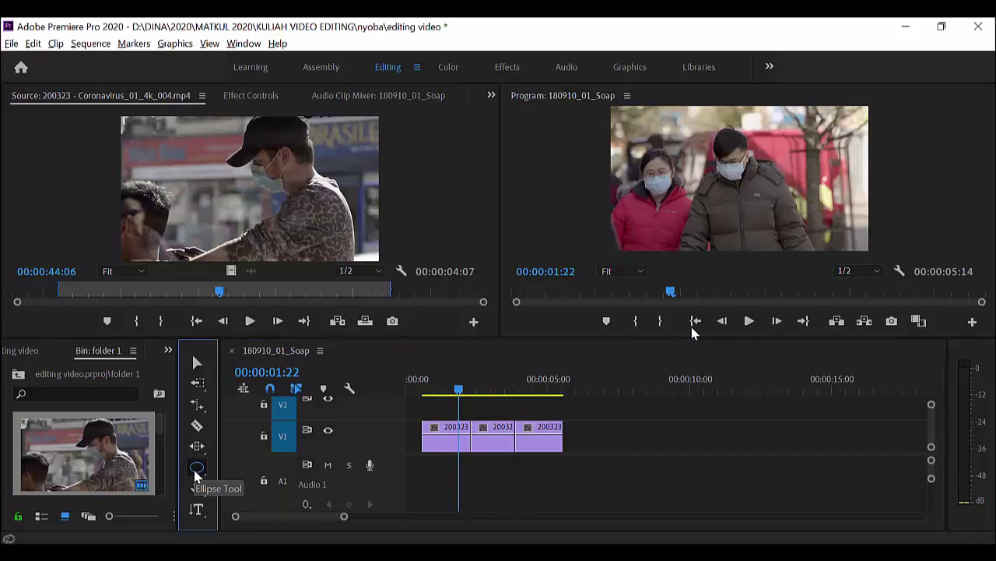
pyautogui.click(196, 467)
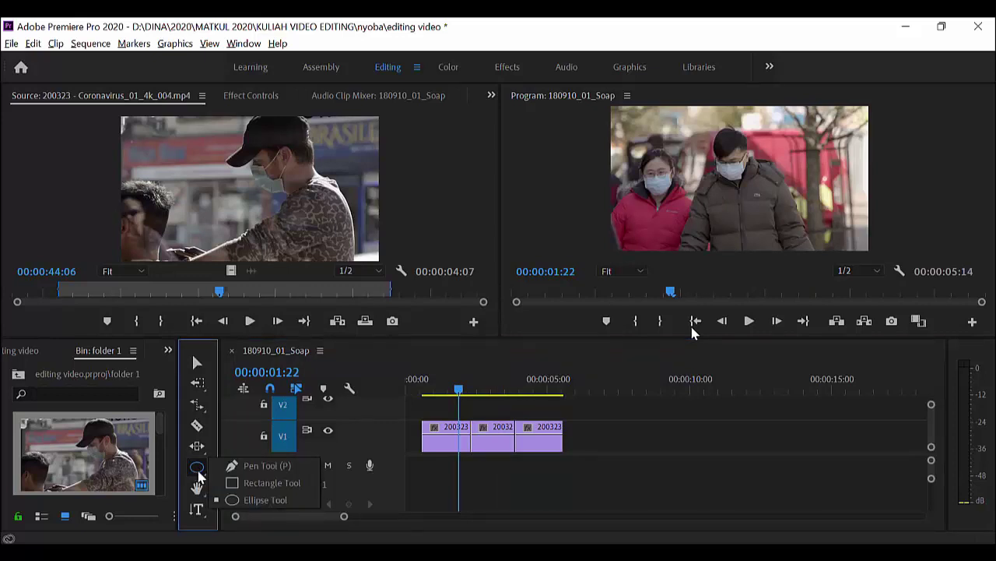
pyautogui.click(261, 467)
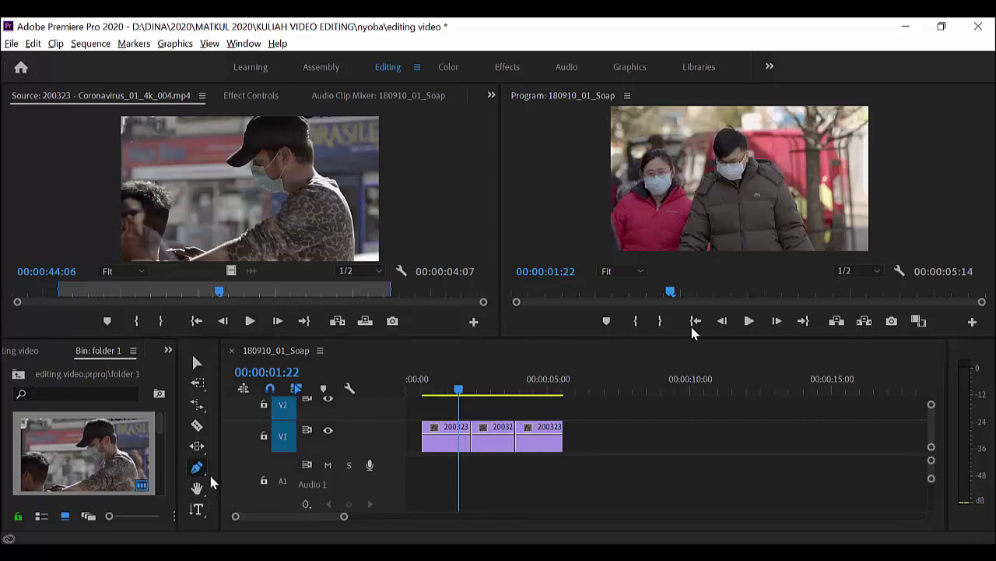
pyautogui.click(195, 468)
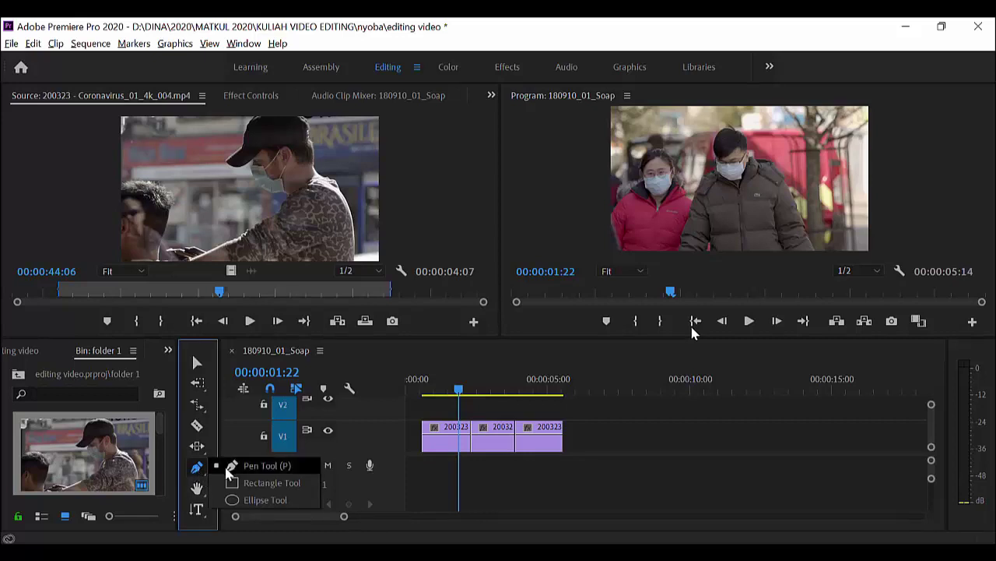
pyautogui.click(282, 467)
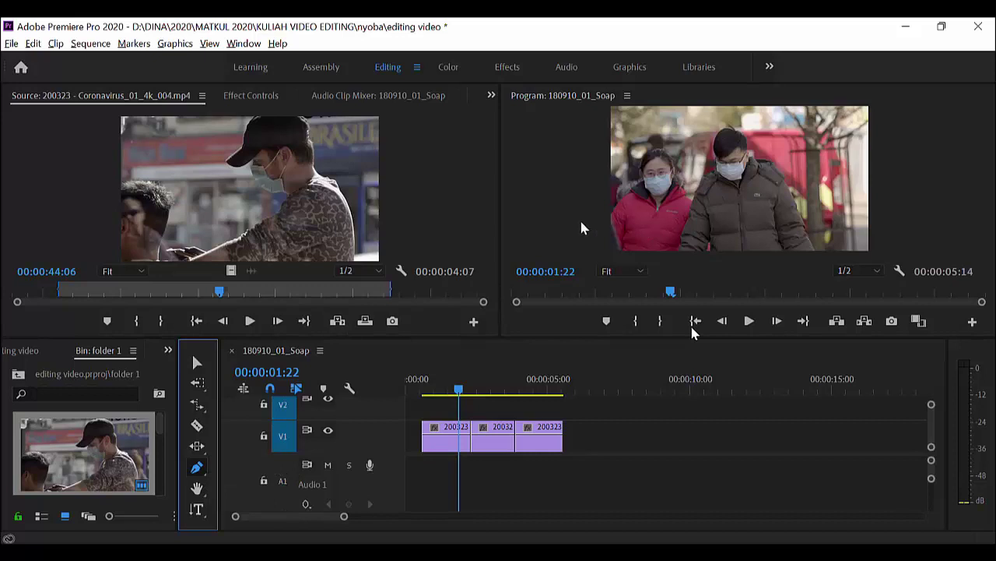
pyautogui.click(643, 201)
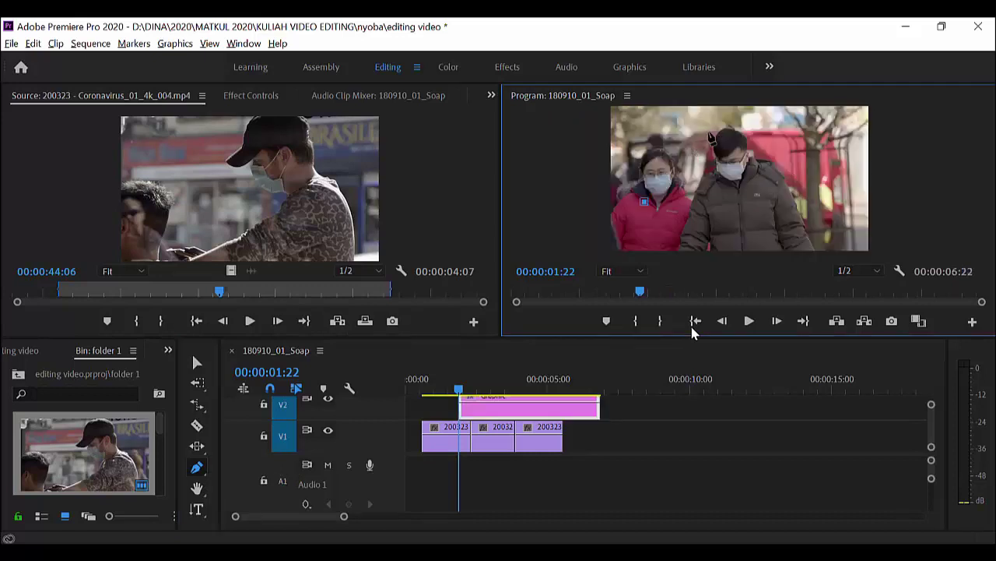
pyautogui.click(692, 120)
pyautogui.click(756, 200)
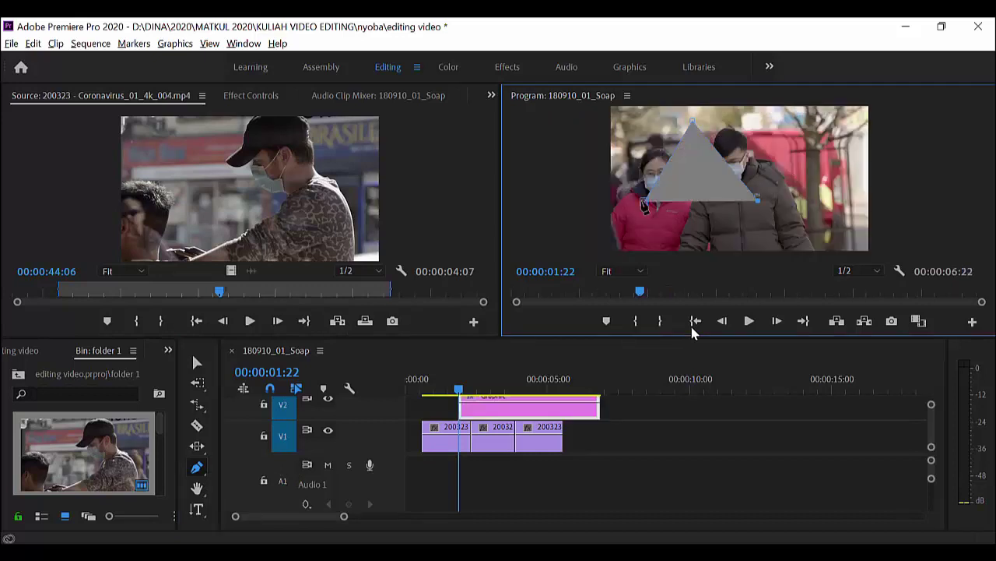
# Reshape the triangle by moving its apex above the woman's head and its far base corner inward and upward
pyautogui.click(692, 121)
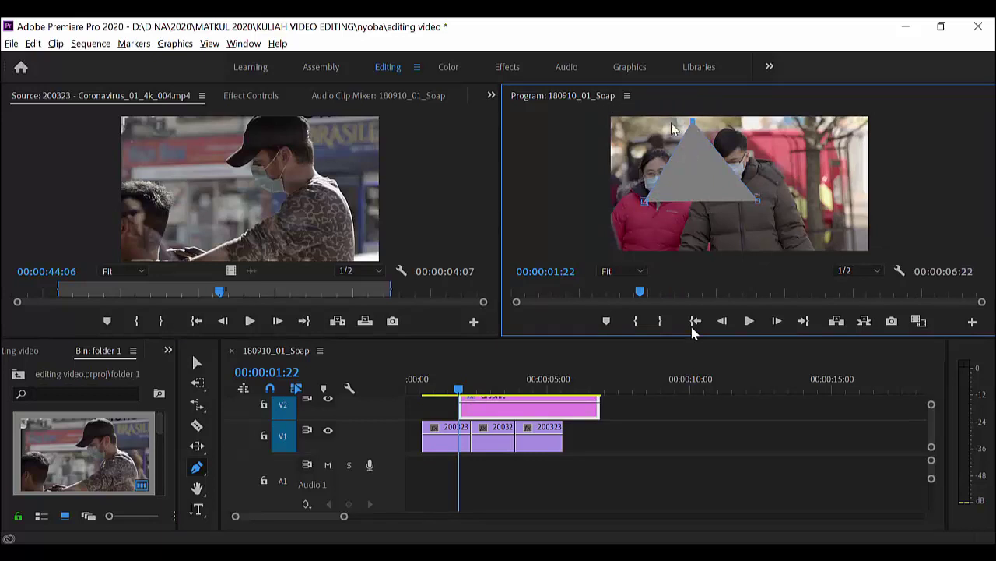
pyautogui.moveTo(672, 124); pyautogui.dragTo(650, 132)
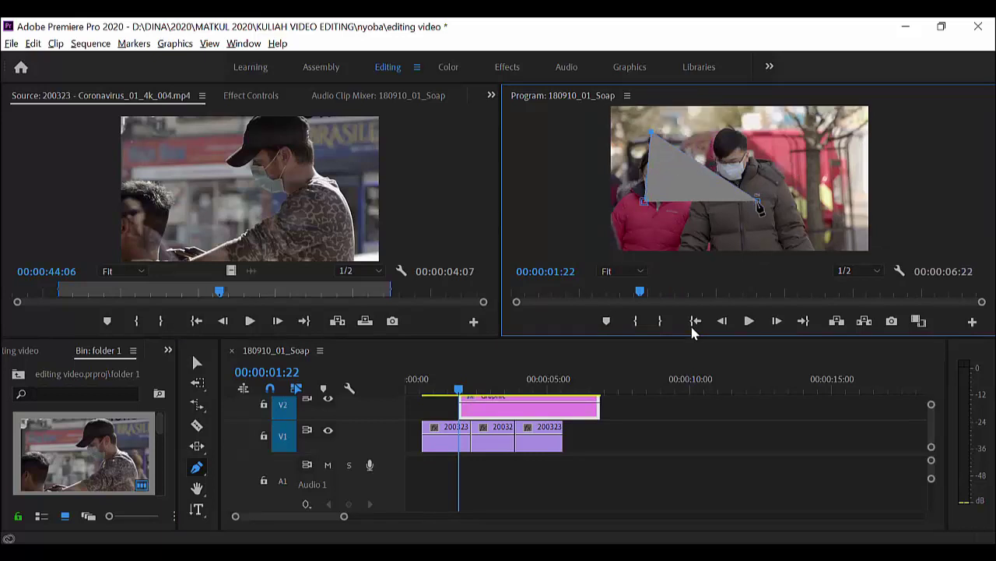
pyautogui.moveTo(759, 201); pyautogui.dragTo(736, 187)
# Draw a square beside the man's head with the Rectangle tool and a small ellipse below it with the Ellipse tool
pyautogui.moveTo(195, 466); pyautogui.dragTo(268, 483)
pyautogui.moveTo(756, 126); pyautogui.dragTo(807, 179)
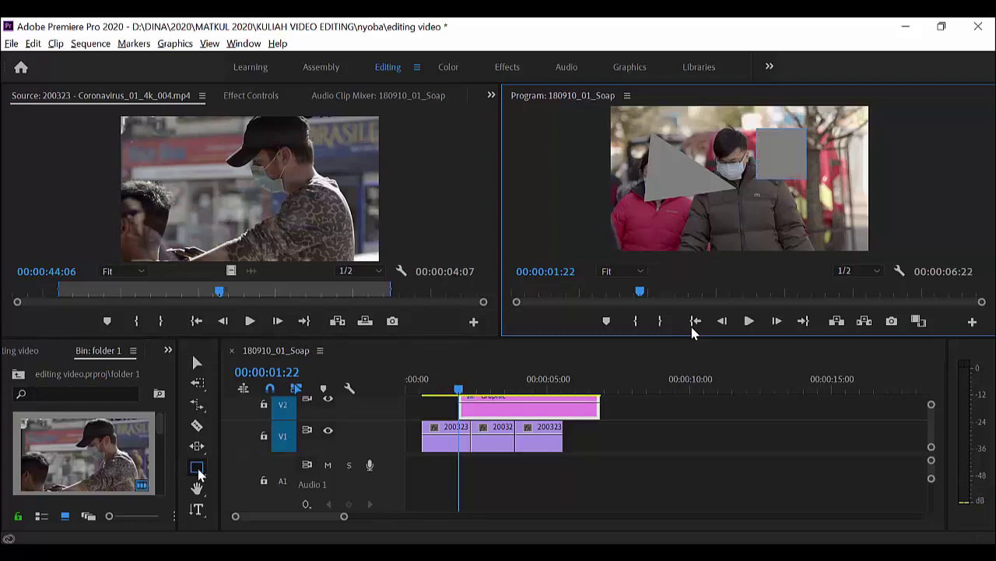
pyautogui.moveTo(196, 472); pyautogui.dragTo(285, 506)
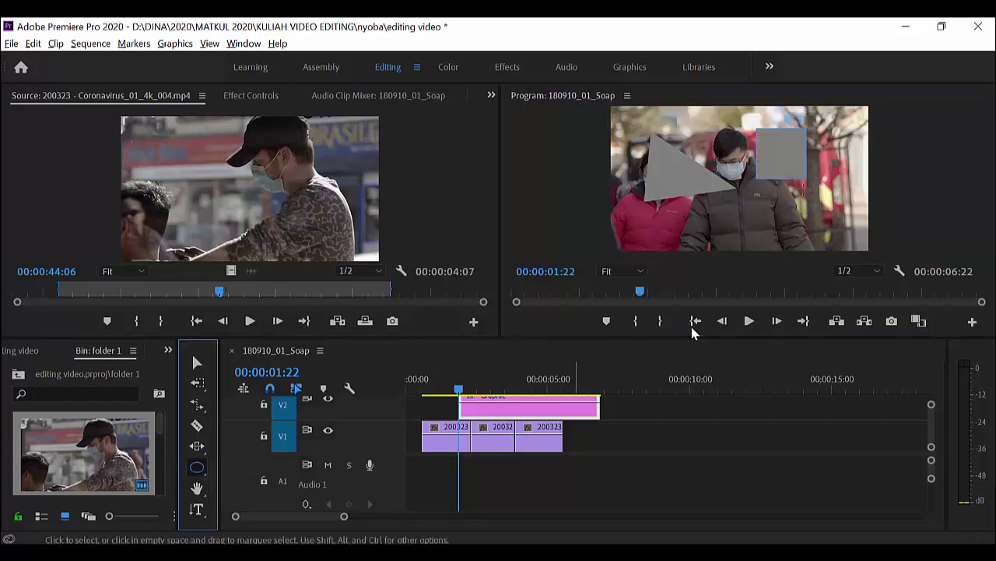
pyautogui.moveTo(762, 196); pyautogui.dragTo(804, 227)
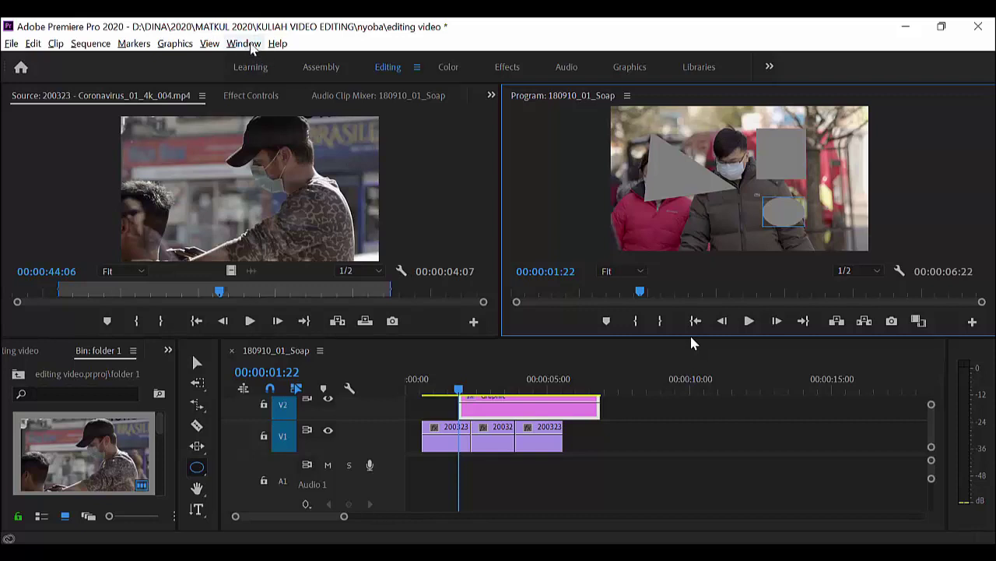
# Show the Essential Graphics panel for the drawn shapes
pyautogui.click(247, 44)
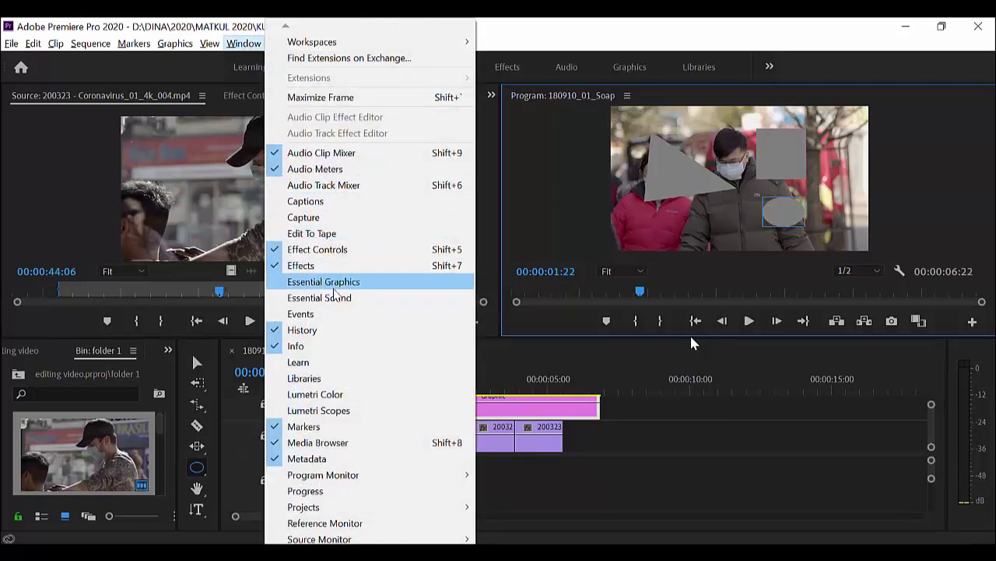
pyautogui.click(379, 285)
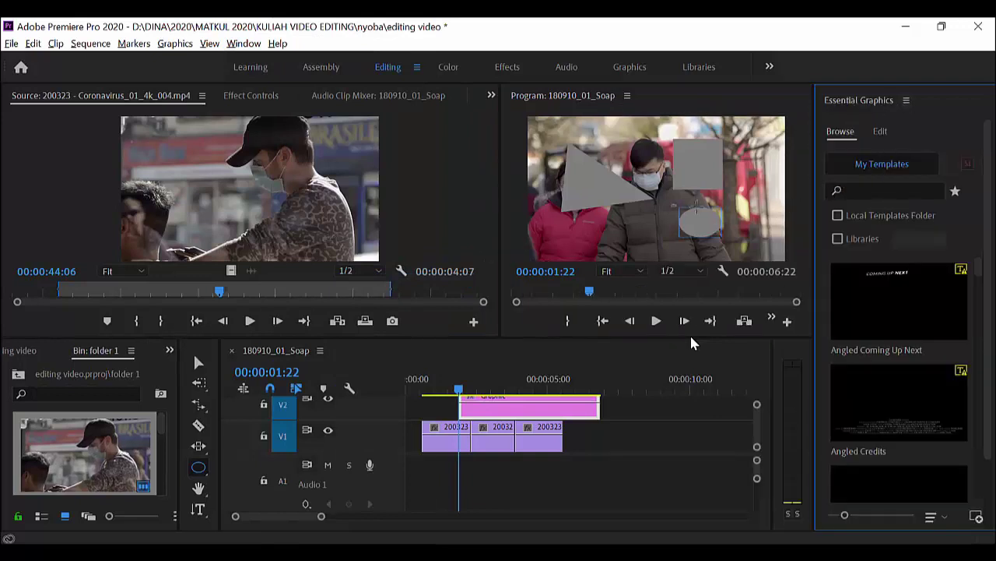
pyautogui.click(590, 191)
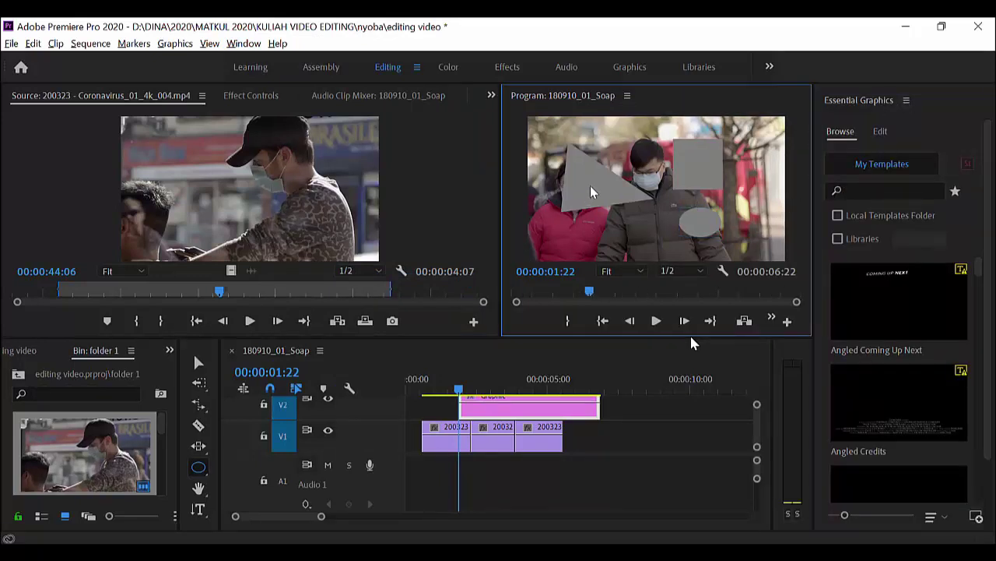
# Shrink the triangle and enlarge the rectangle and the ellipse with the Selection tool
pyautogui.click(199, 362)
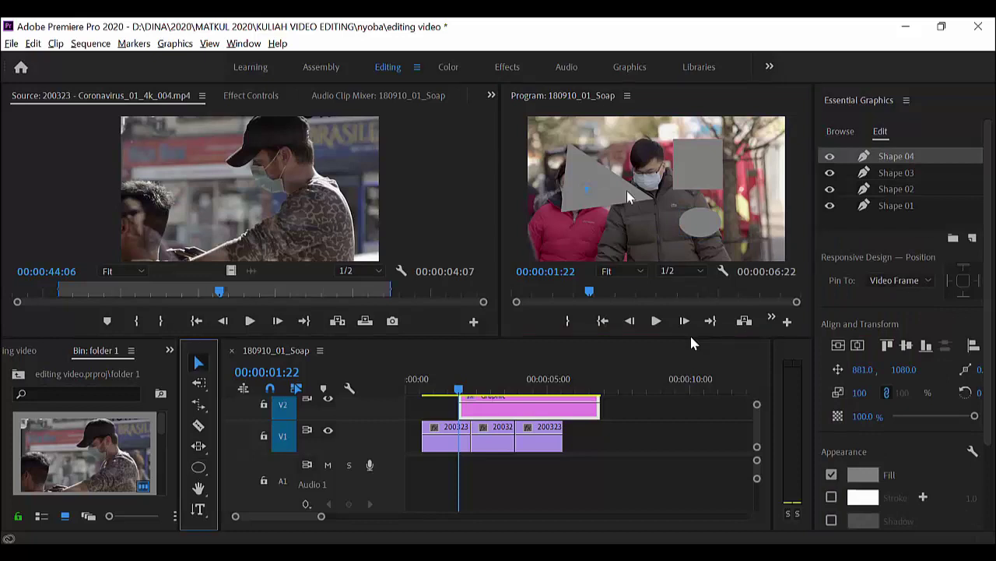
pyautogui.click(626, 190)
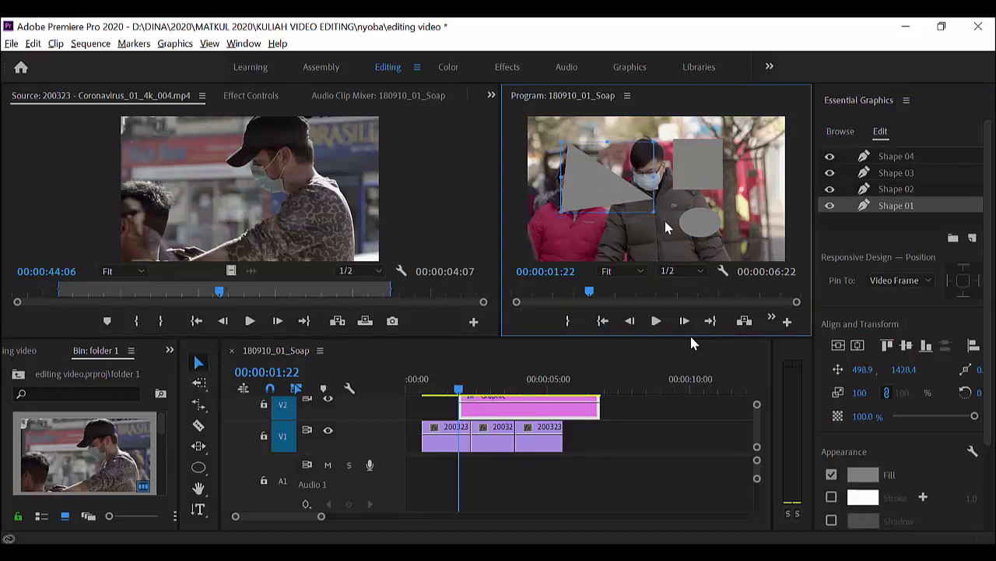
pyautogui.moveTo(656, 212)
pyautogui.mouseDown()
pyautogui.moveTo(674, 226)
pyautogui.moveTo(635, 195)
pyautogui.moveTo(658, 194)
pyautogui.mouseUp()
pyautogui.click(674, 187)
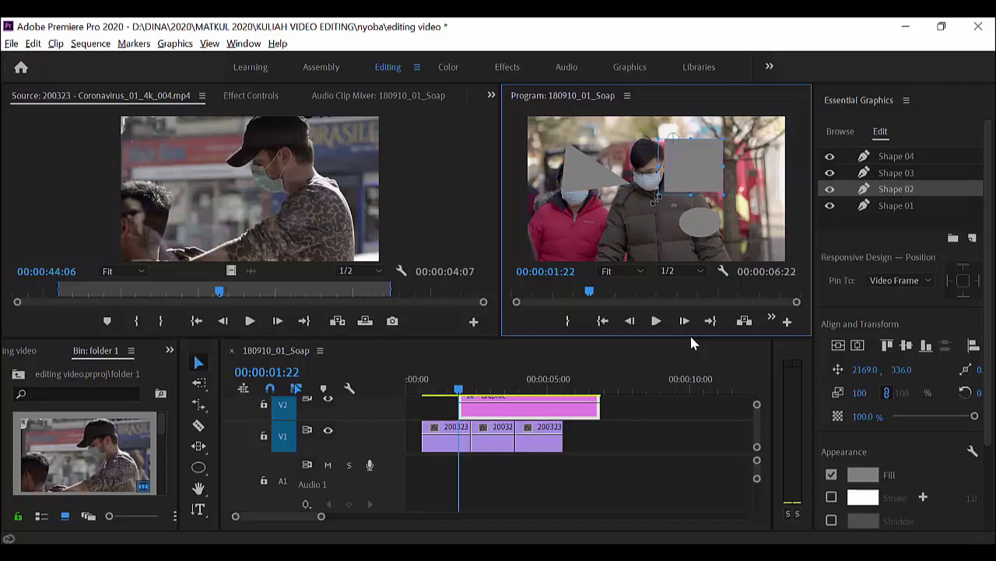
pyautogui.click(681, 219)
pyautogui.moveTo(726, 235); pyautogui.dragTo(732, 249)
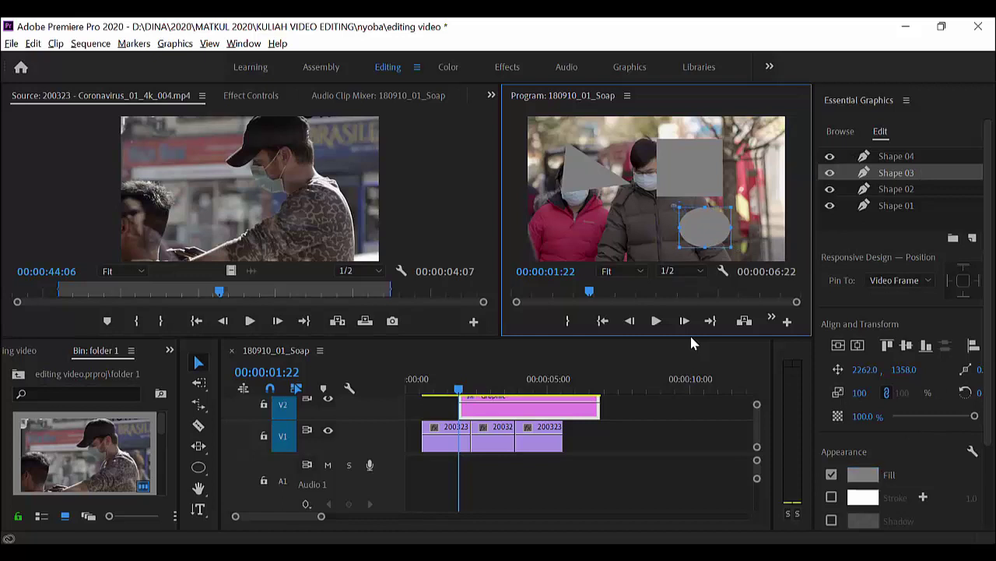
# Change the ellipse's fill to dark red AB0A0A
pyautogui.click(862, 480)
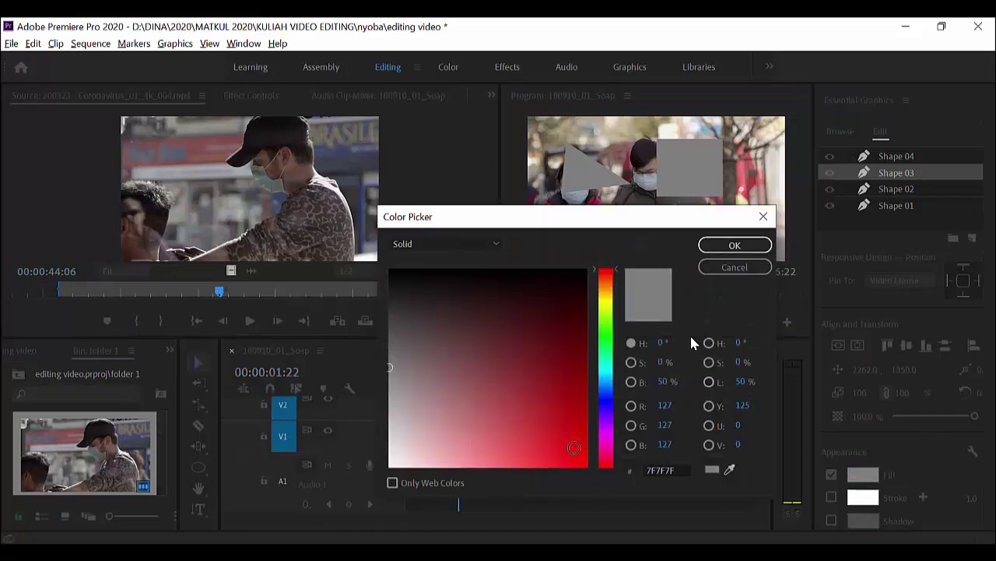
pyautogui.click(576, 402)
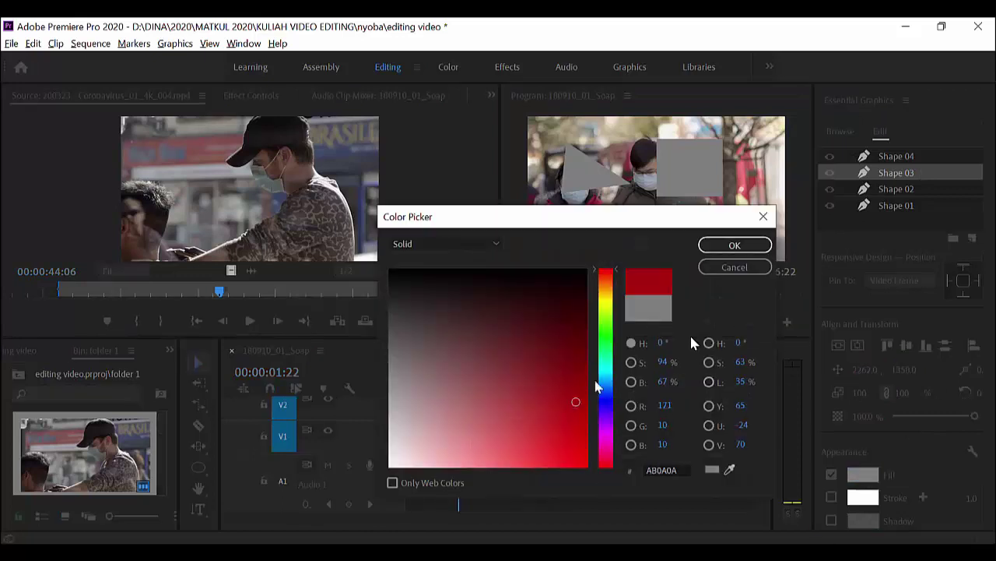
pyautogui.click(708, 249)
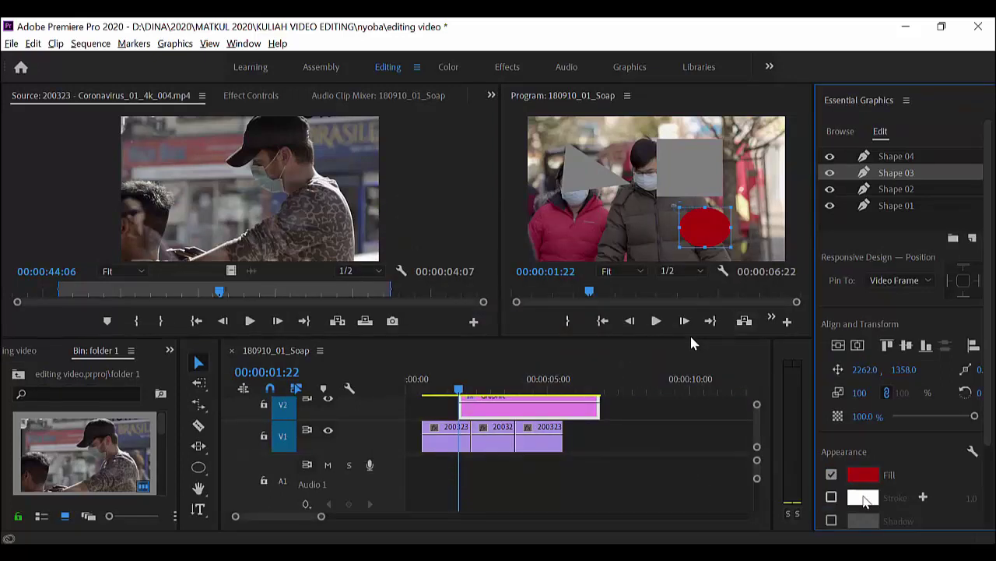
pyautogui.scroll(-2, 986, 285)
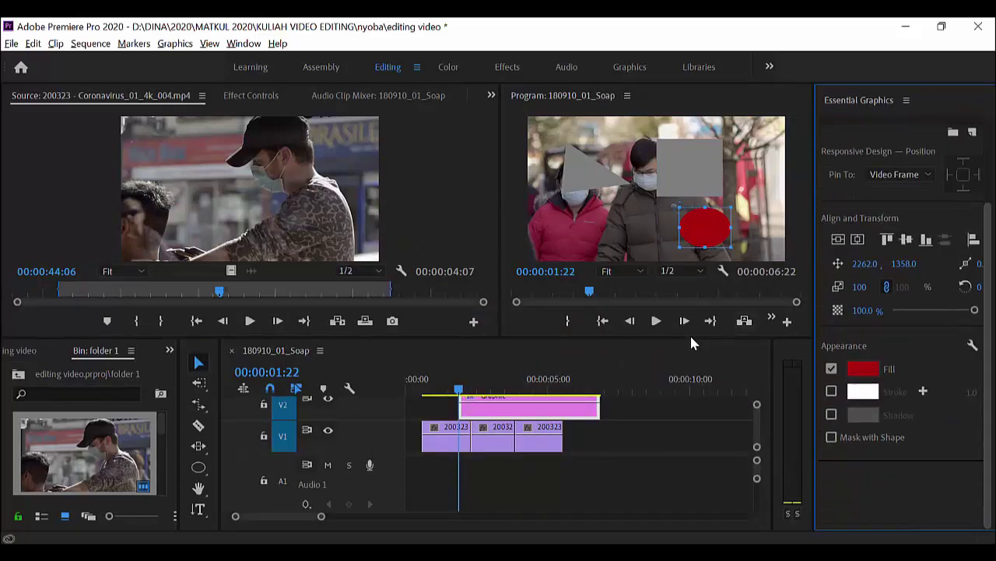
pyautogui.scroll(2, 990, 218)
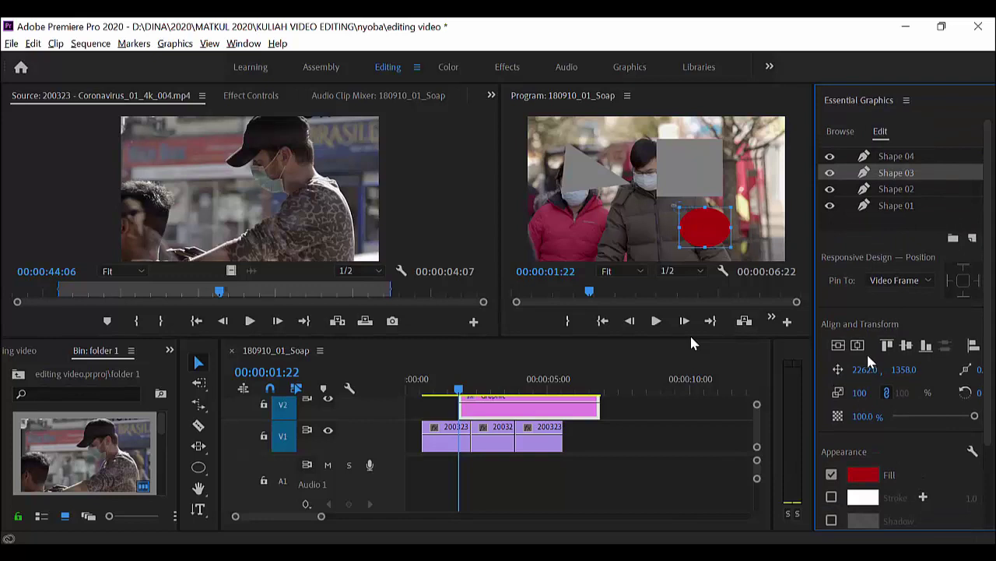
# Move the red ellipse up closer beneath the rectangle, to a position of about 2165, 1265
pyautogui.press('Right')
pyautogui.press('Right')
pyautogui.click(700, 233)
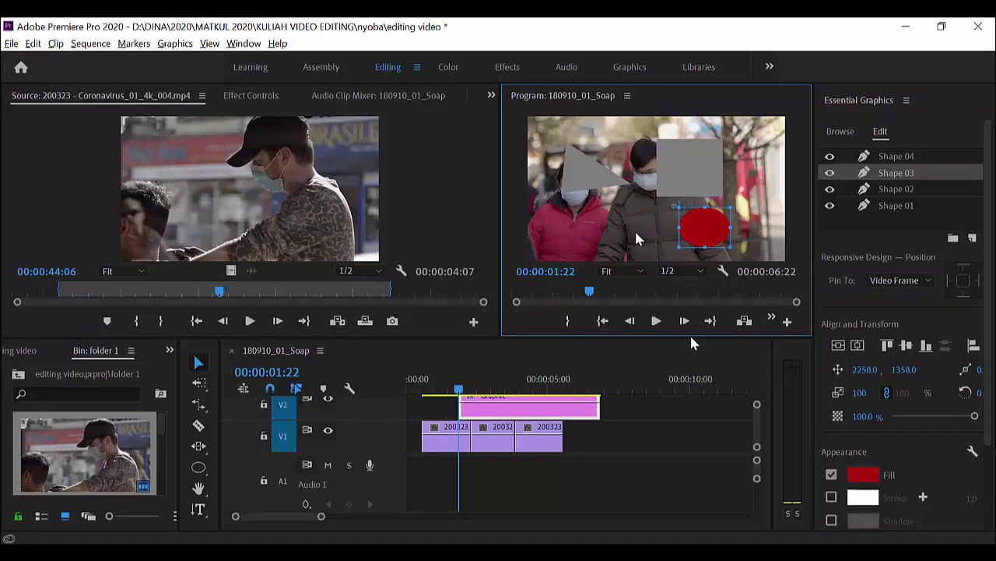
pyautogui.moveTo(715, 235); pyautogui.dragTo(709, 229)
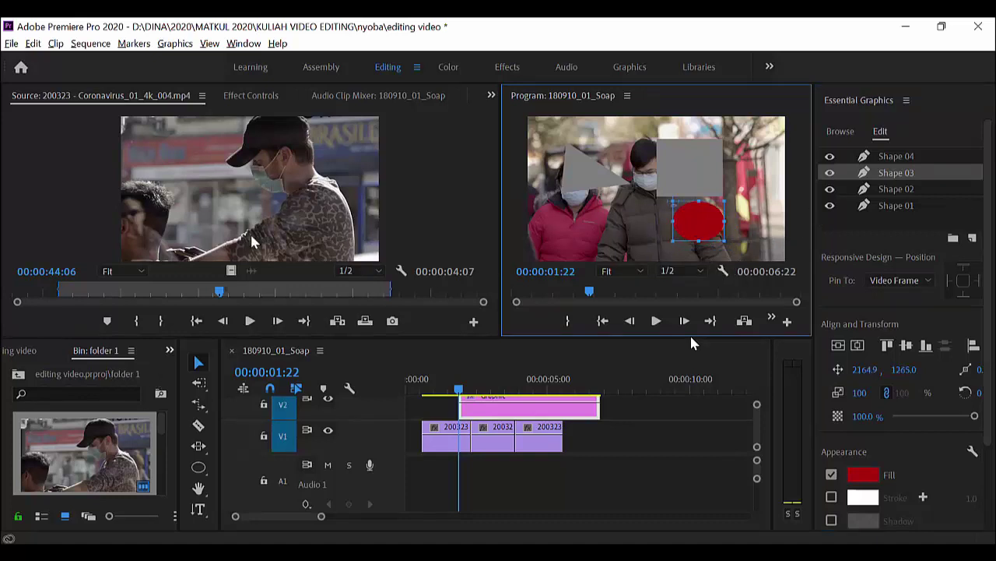
pyautogui.click(199, 469)
pyautogui.click(199, 469)
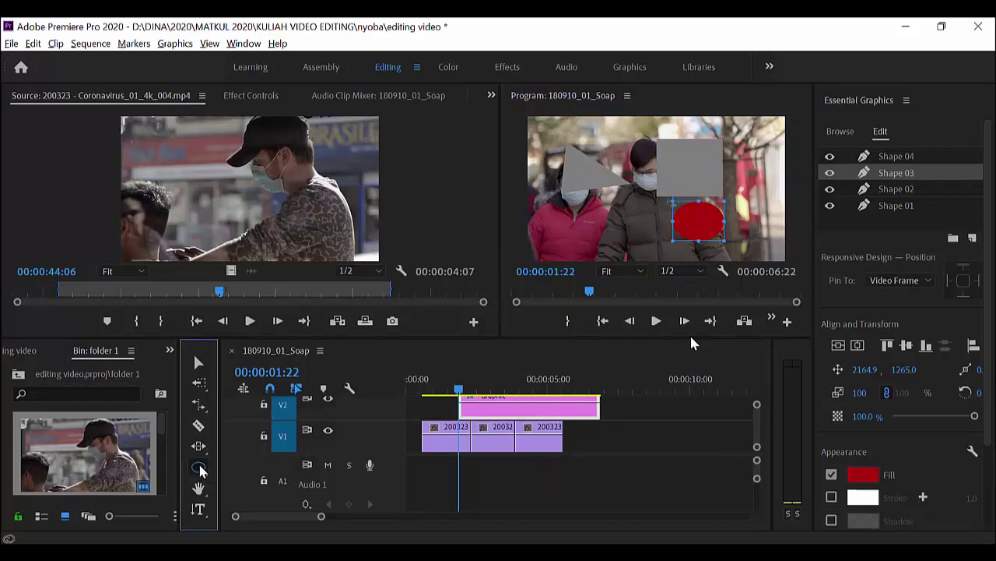
pyautogui.click(200, 469)
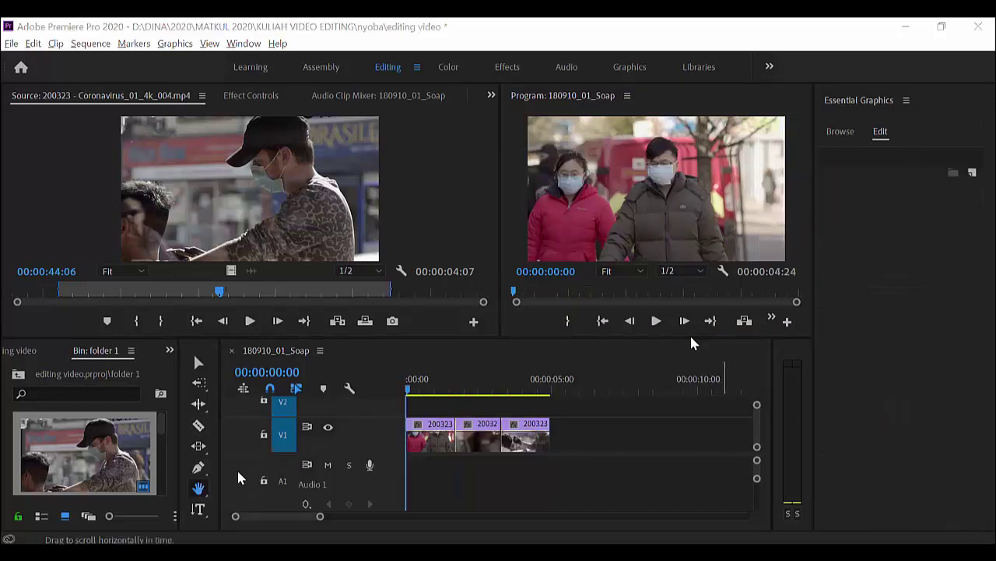
# Scroll horizontally through the timeline with the Hand tool
pyautogui.click(198, 489)
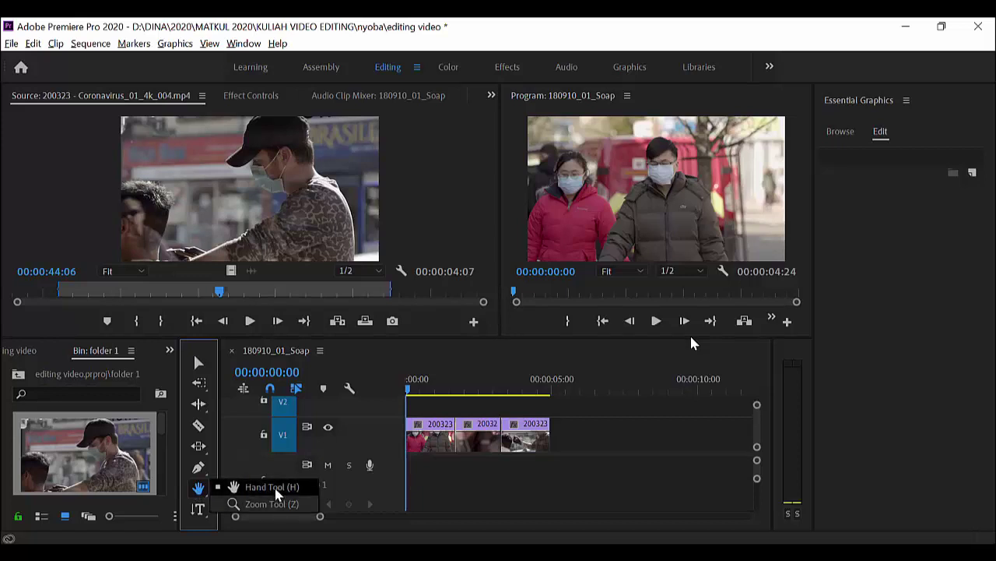
pyautogui.click(272, 488)
pyautogui.click(506, 490)
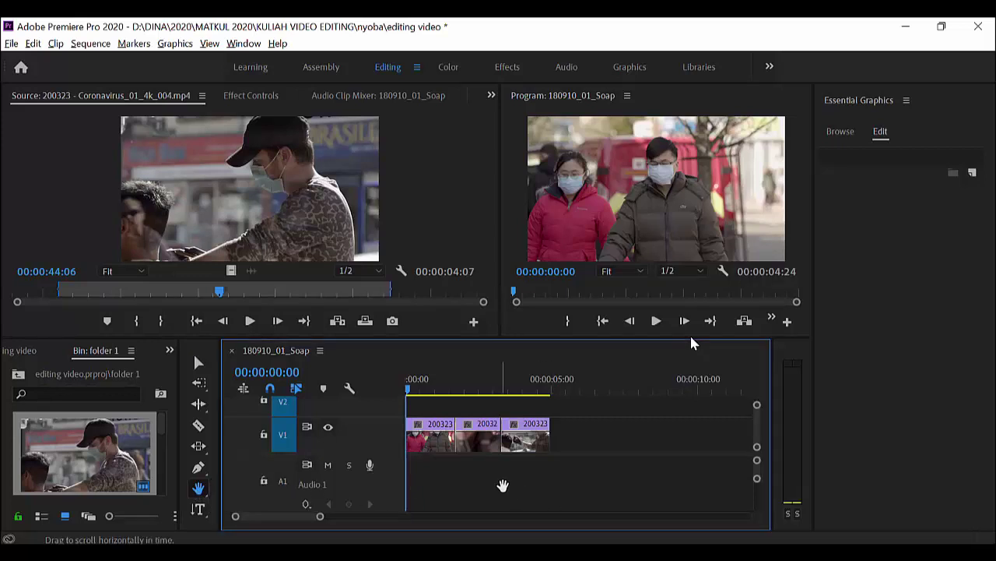
pyautogui.moveTo(492, 487); pyautogui.dragTo(459, 488)
pyautogui.moveTo(613, 487)
pyautogui.mouseDown()
pyautogui.moveTo(441, 488)
pyautogui.moveTo(703, 490)
pyautogui.moveTo(514, 474)
pyautogui.moveTo(687, 478)
pyautogui.moveTo(488, 491)
pyautogui.moveTo(610, 487)
pyautogui.moveTo(628, 476)
pyautogui.mouseUp()
pyautogui.moveTo(498, 488); pyautogui.dragTo(659, 487)
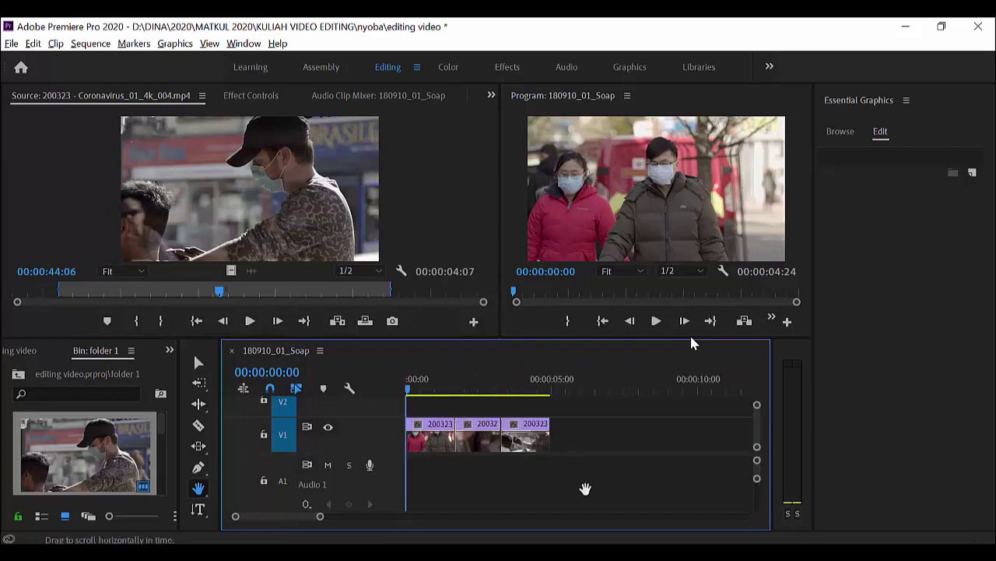
# Zoom in on the timeline clips with the Zoom tool, then zoom back out to show the whole sequence
pyautogui.click(200, 489)
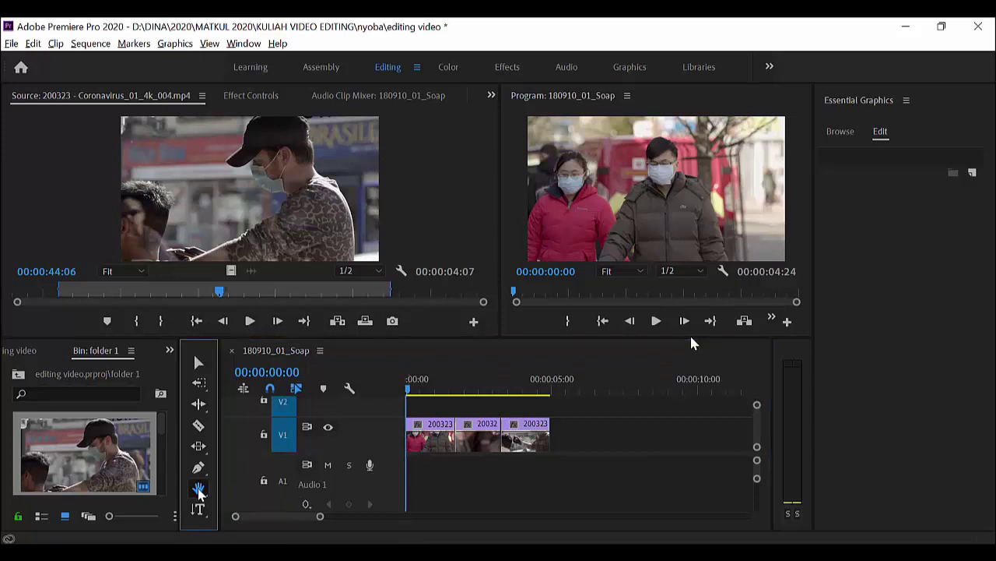
pyautogui.click(272, 505)
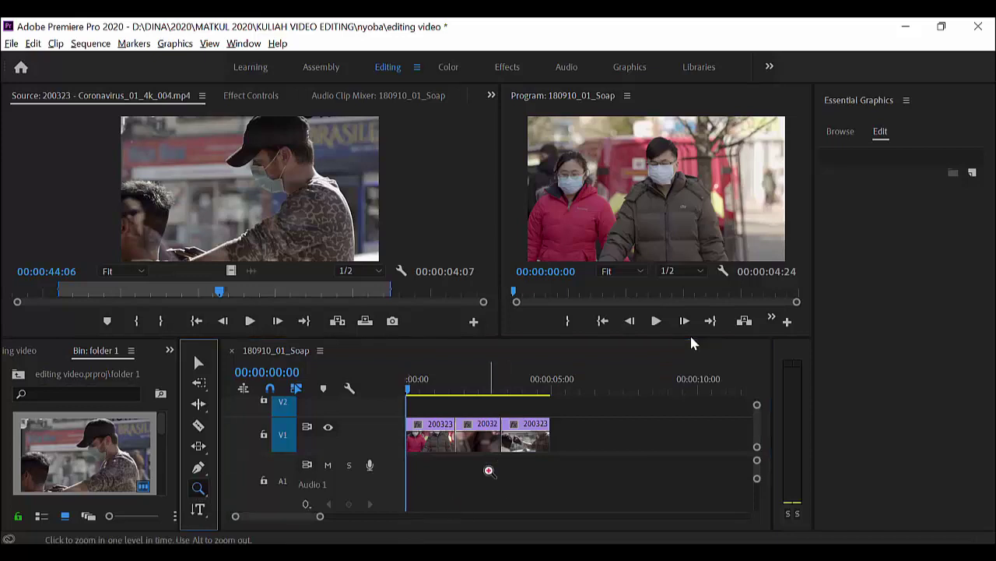
pyautogui.click(493, 469)
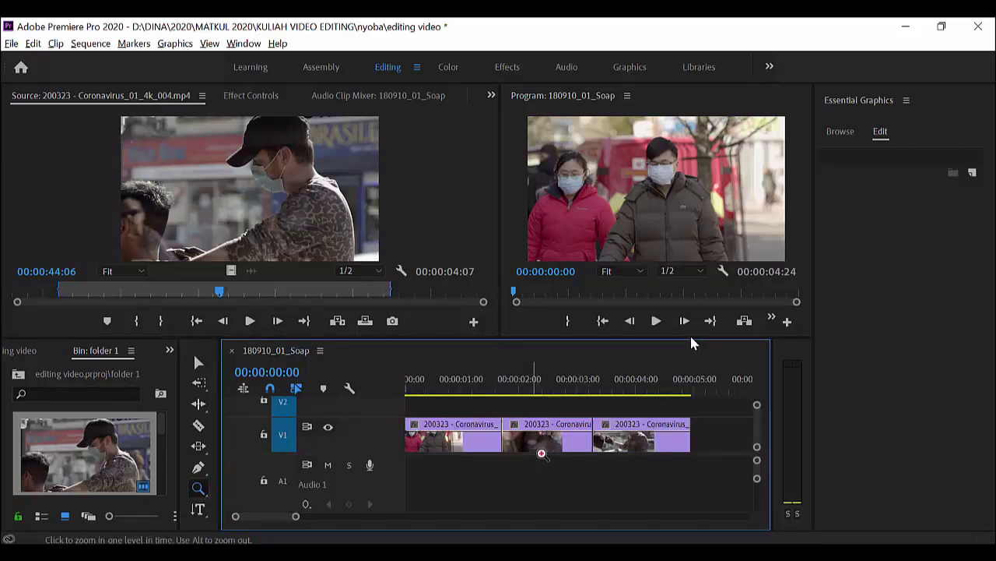
pyautogui.click(535, 447)
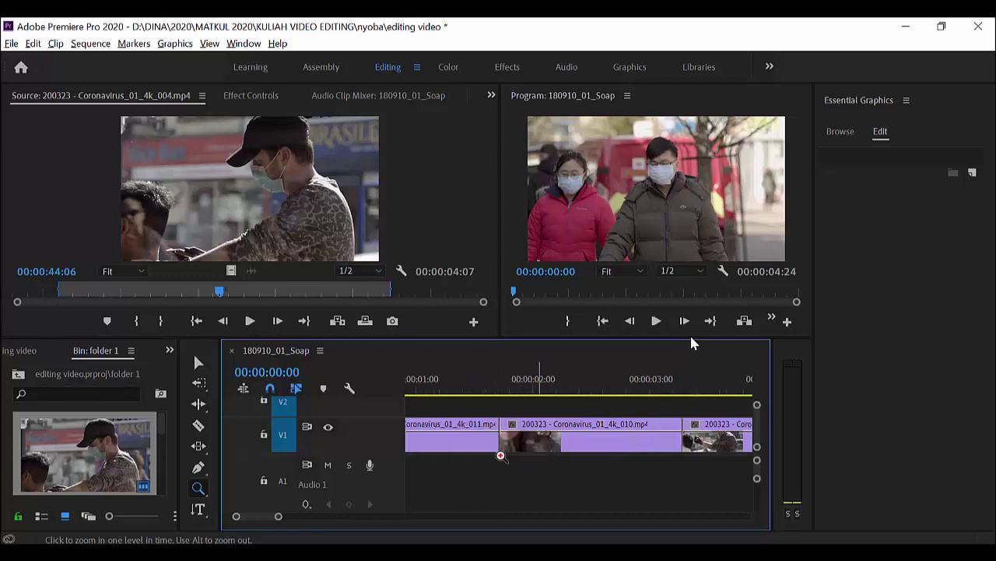
pyautogui.moveTo(280, 520); pyautogui.dragTo(384, 522)
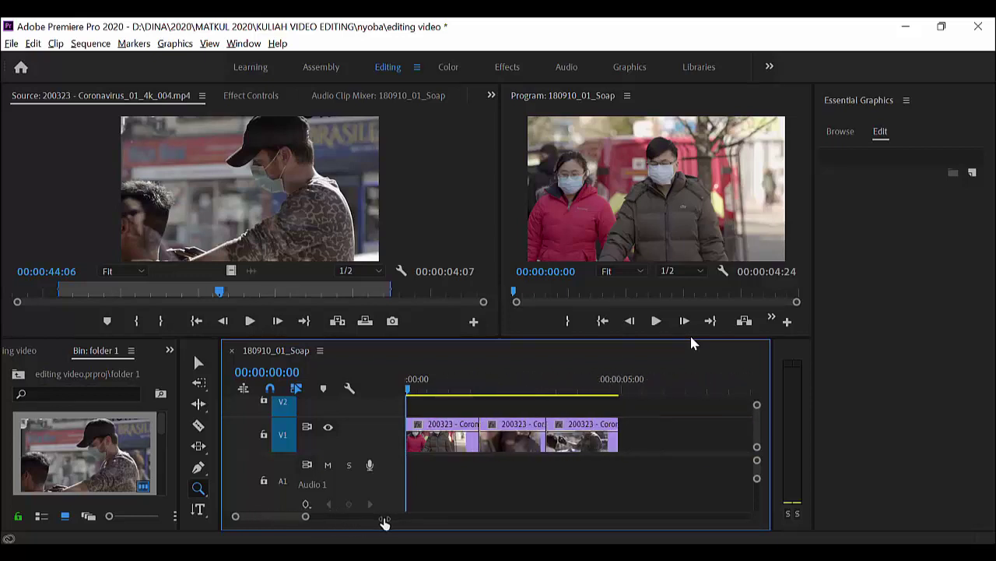
# Add the horizontal text CORONA beside the woman's mask in the program frame with the Type tool
pyautogui.click(199, 512)
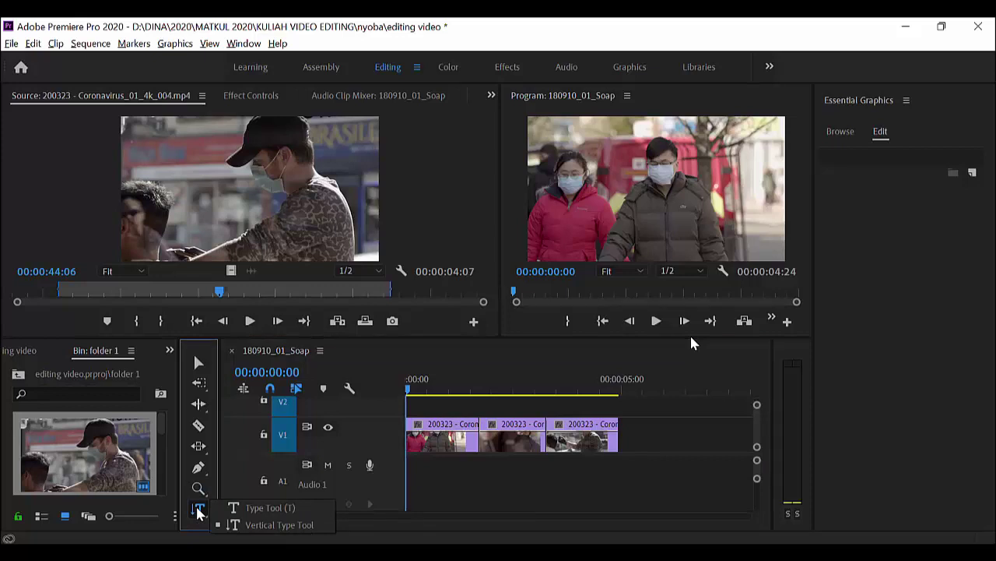
pyautogui.click(281, 511)
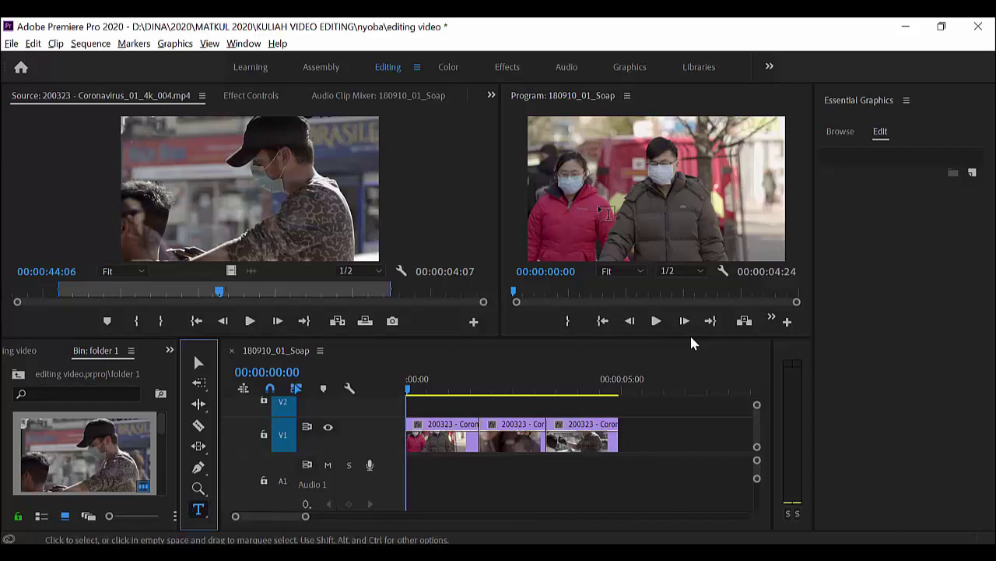
pyautogui.click(576, 187)
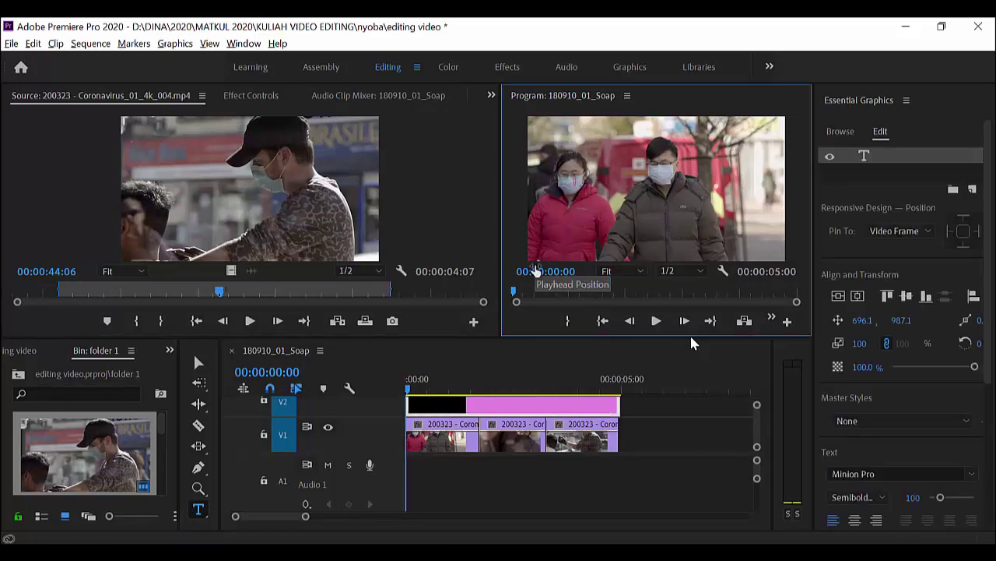
pyautogui.write('CORONA')
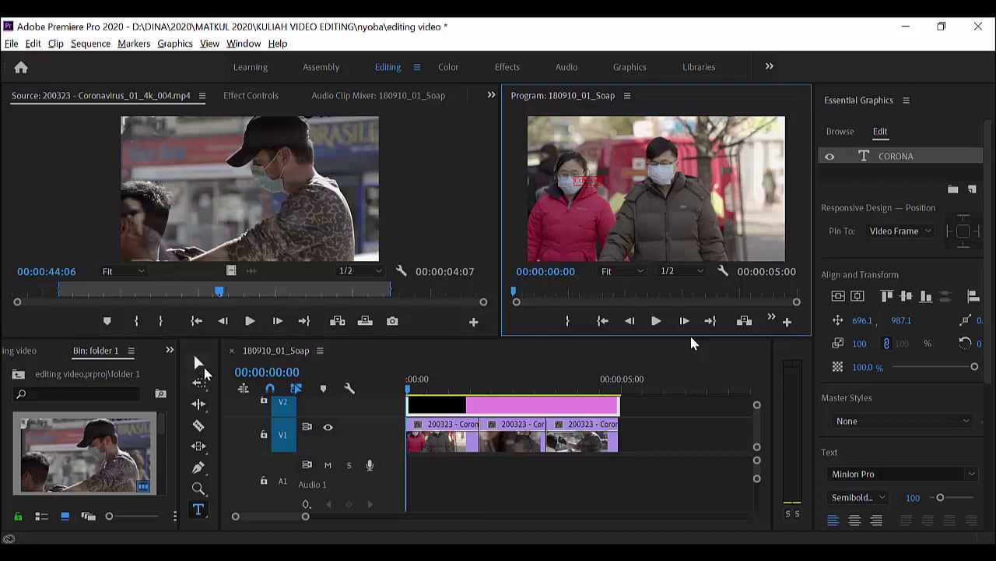
# Enlarge the CORONA text to about 503% with the Selection tool and place it at about 928, 1231
pyautogui.click(198, 362)
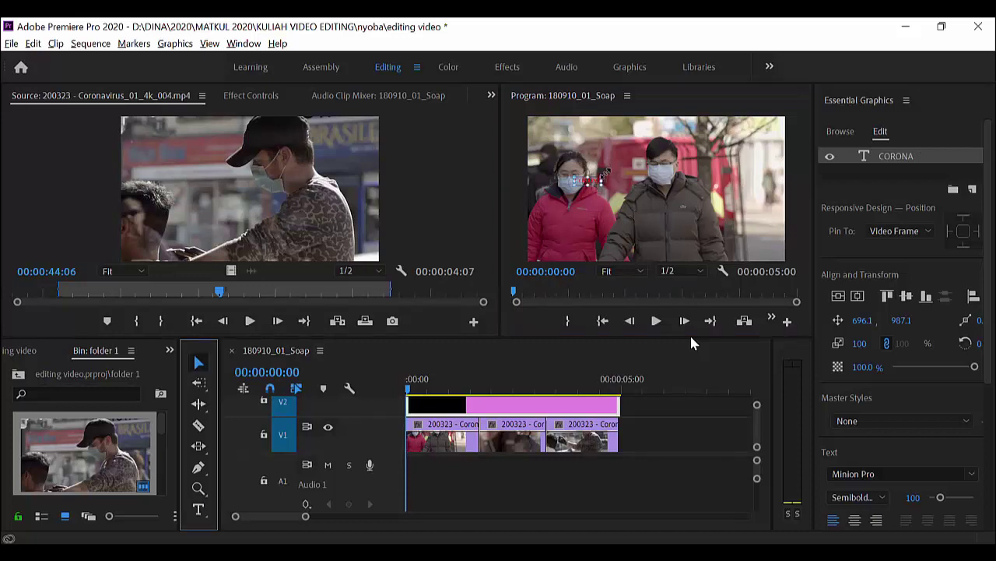
pyautogui.moveTo(605, 173); pyautogui.dragTo(686, 138)
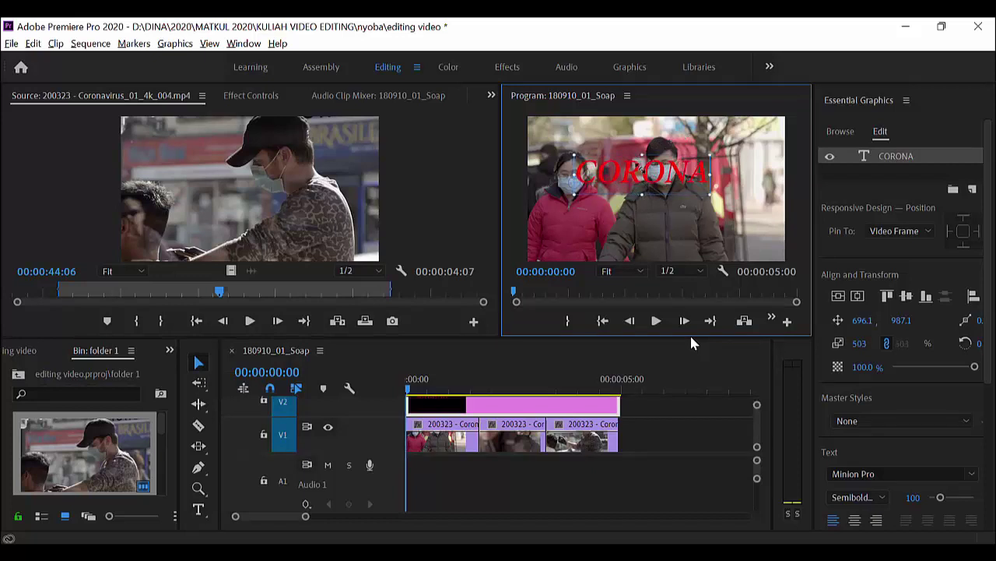
pyautogui.moveTo(634, 179); pyautogui.dragTo(647, 196)
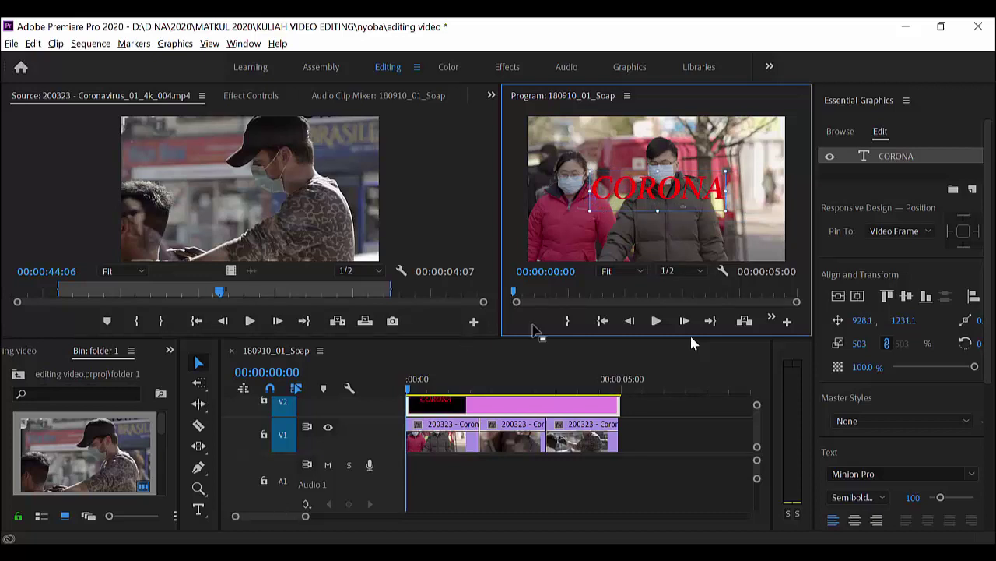
# Set the CORONA text's font to Minion Pro Bold and review its font styles and appearance settings
pyautogui.click(243, 43)
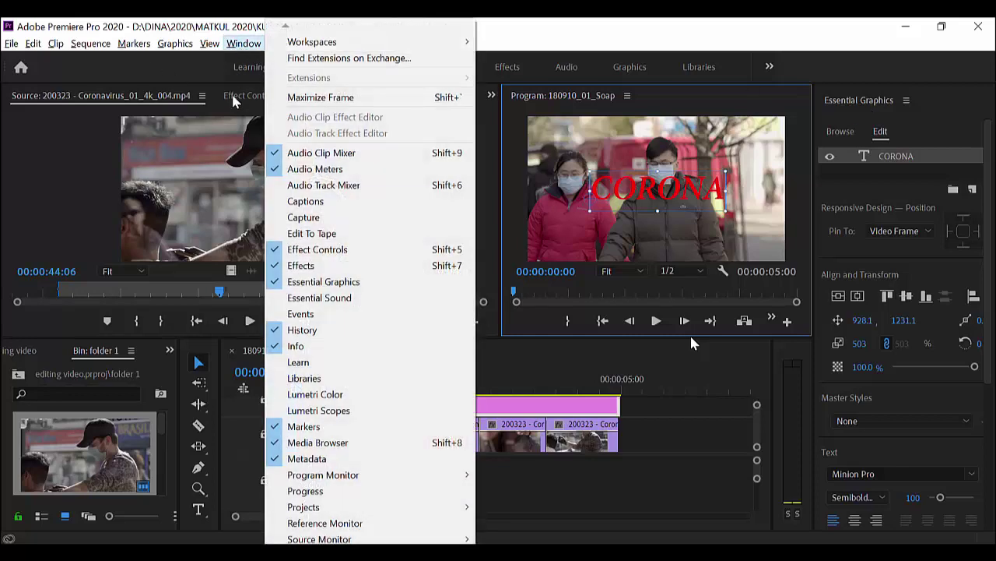
pyautogui.click(883, 190)
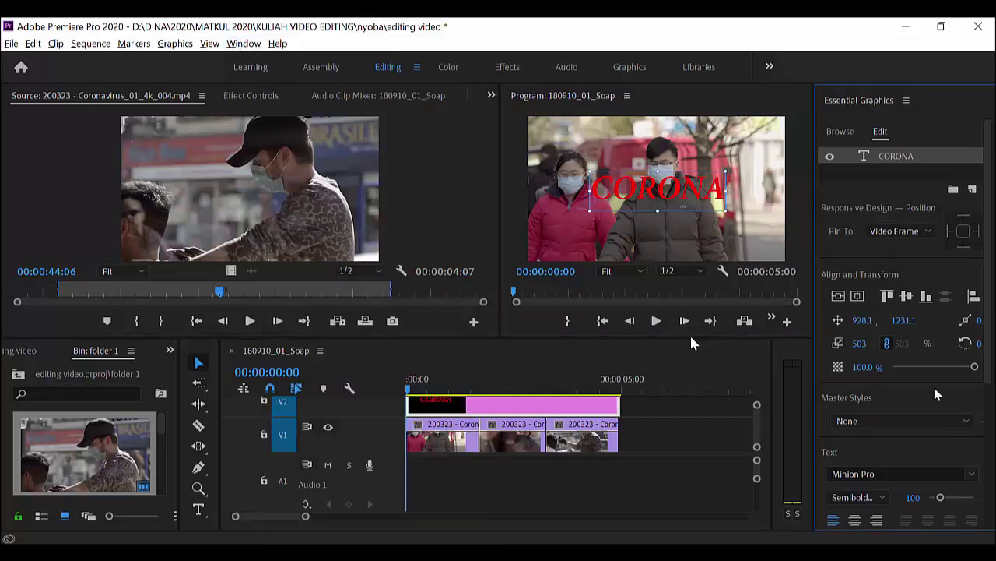
pyautogui.click(973, 484)
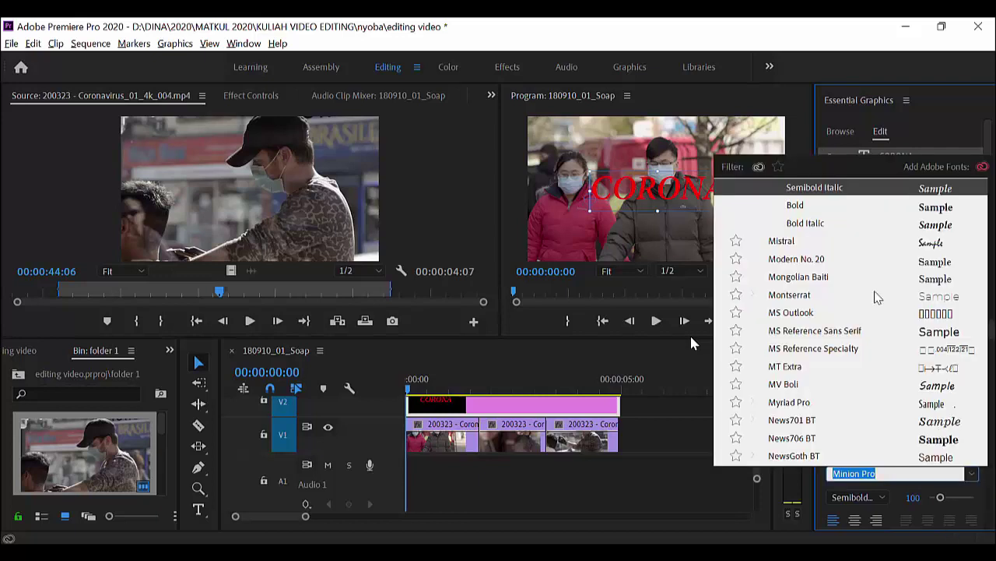
pyautogui.click(795, 206)
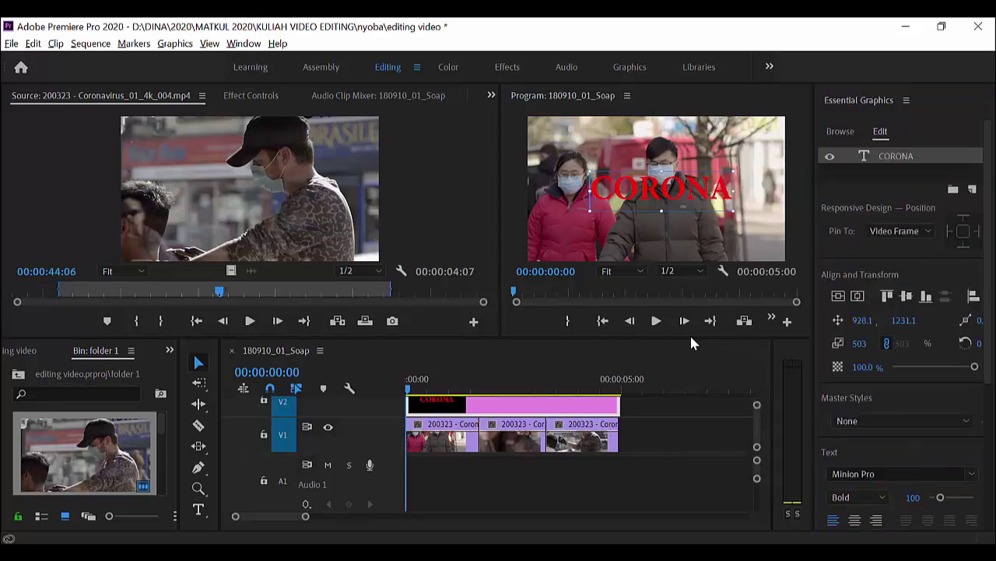
pyautogui.click(881, 496)
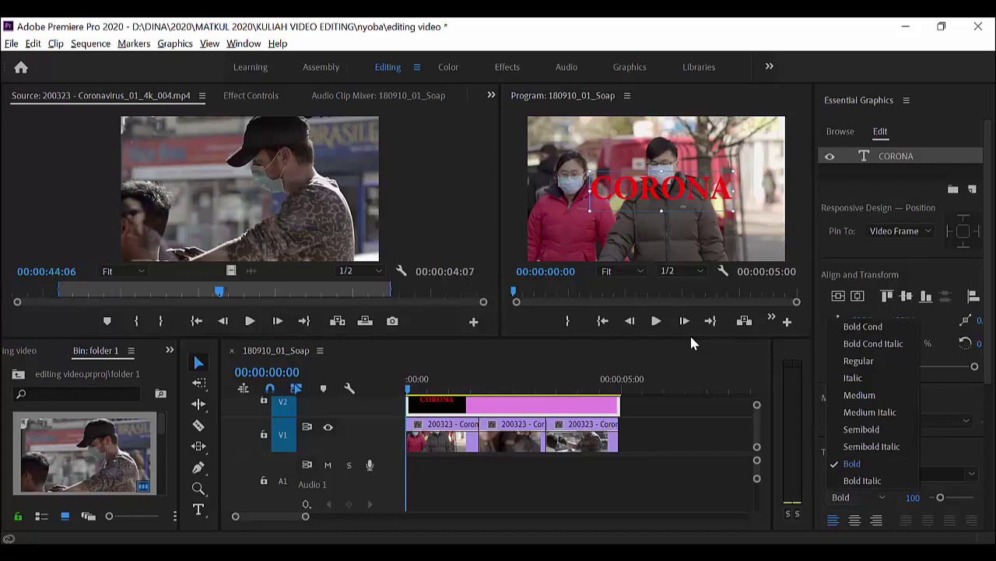
pyautogui.moveTo(985, 234); pyautogui.dragTo(985, 250)
pyautogui.scroll(-4, 889, 436)
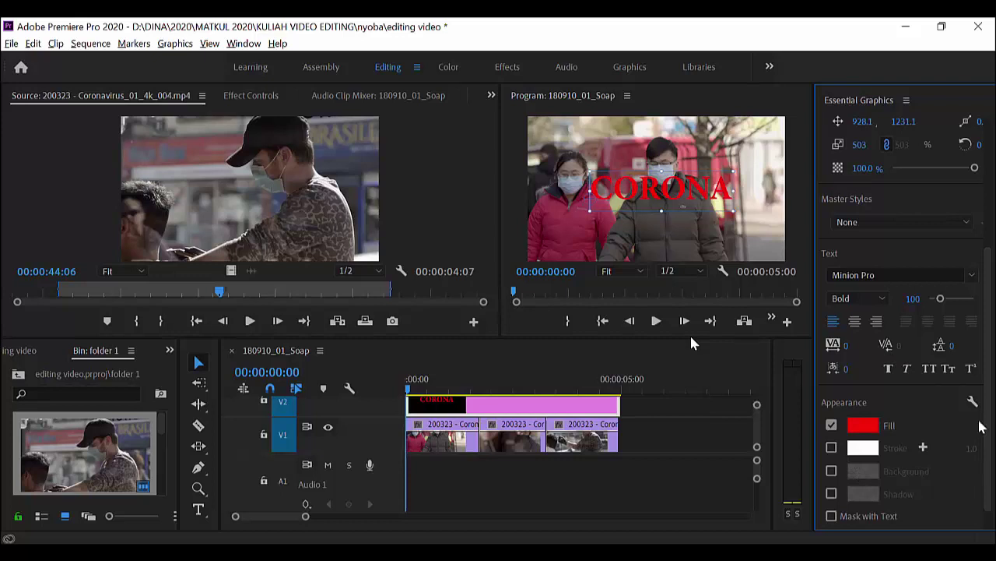
pyautogui.moveTo(990, 452); pyautogui.dragTo(983, 322)
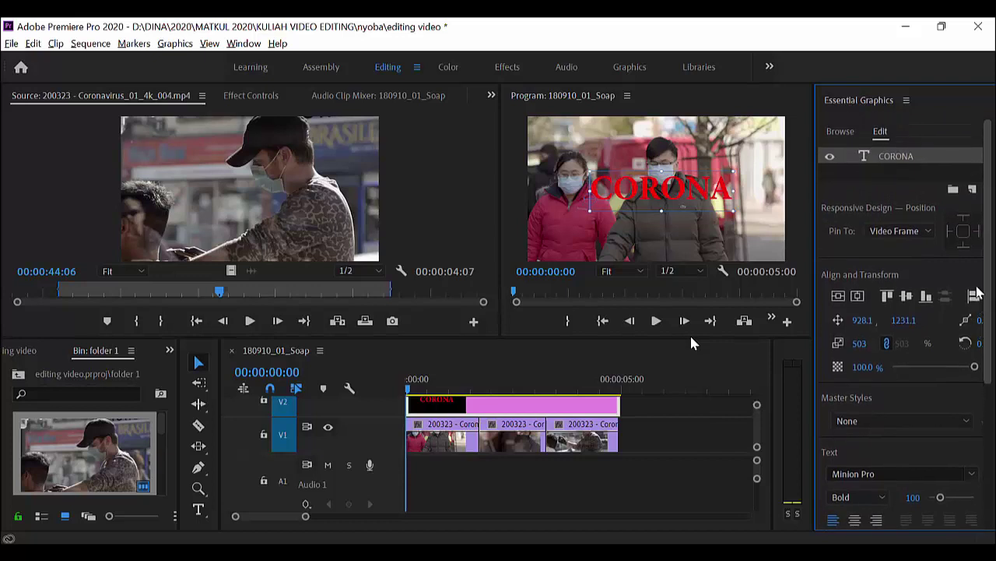
# Add the vertical text AWAS beside the woman's head with the Vertical Type tool
pyautogui.click(199, 509)
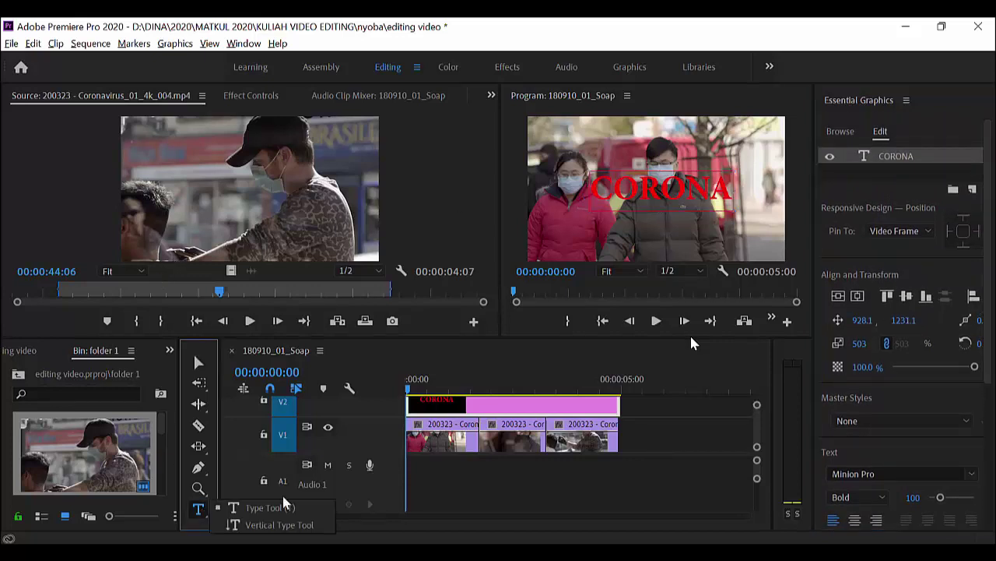
pyautogui.click(288, 526)
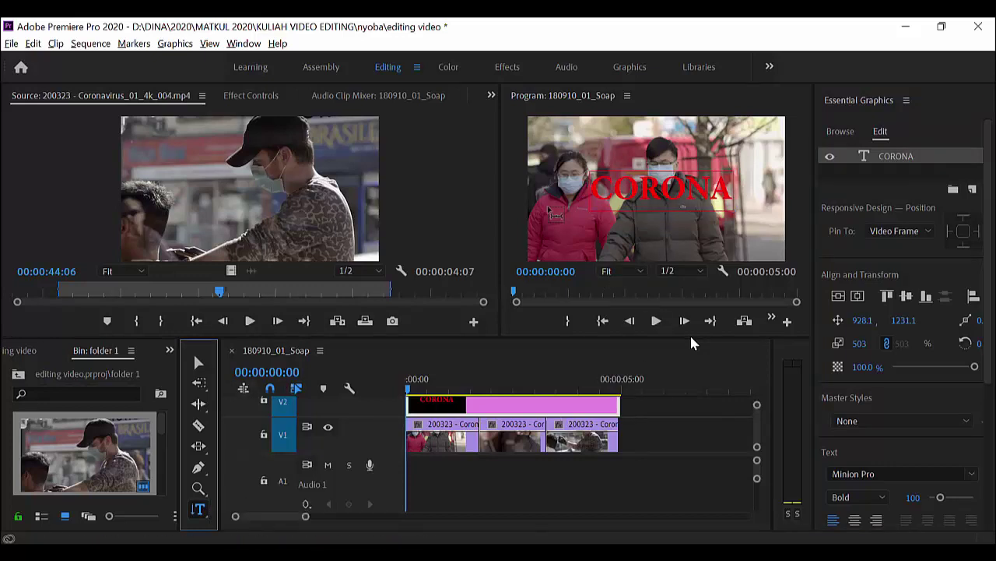
pyautogui.click(559, 180)
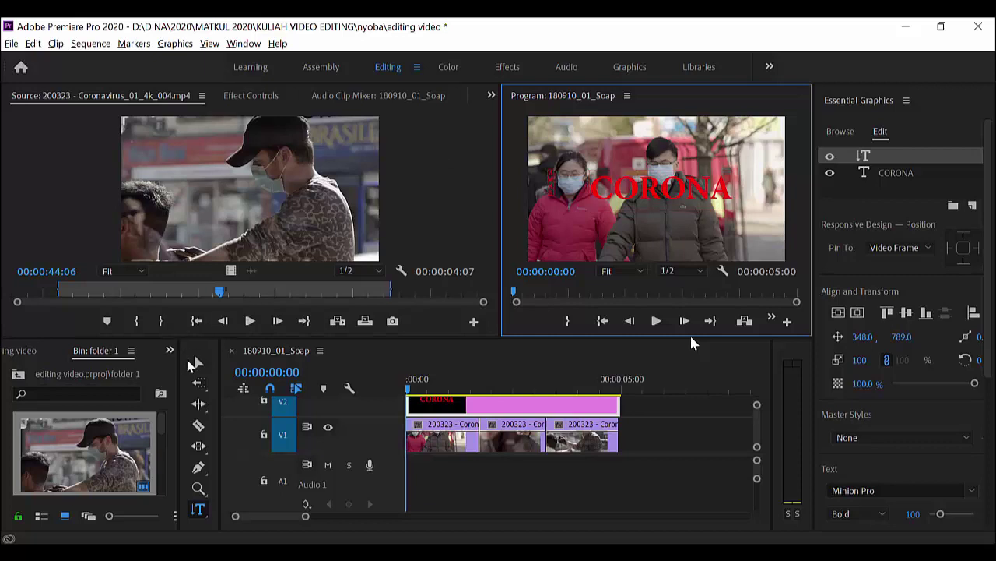
pyautogui.click(195, 362)
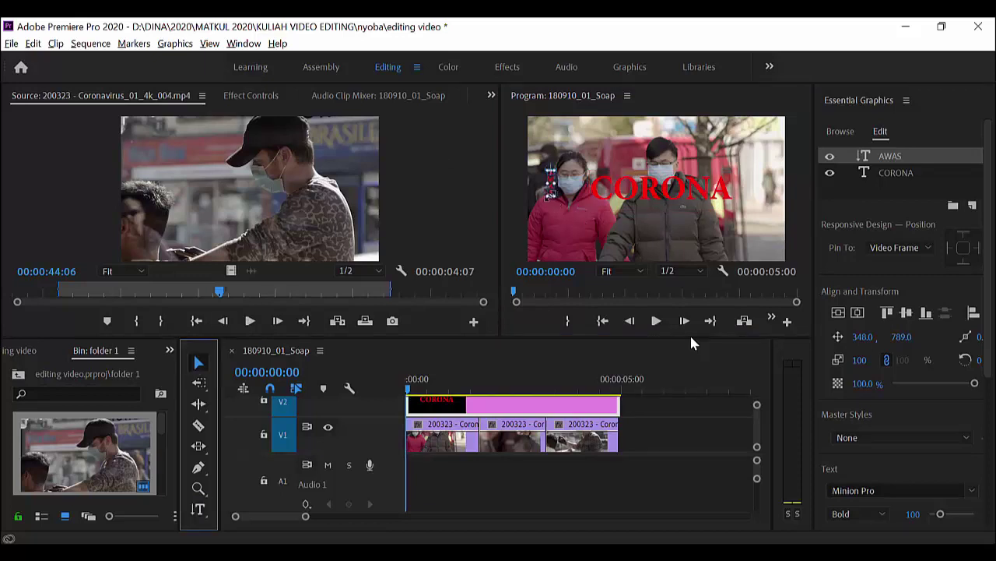
# Enlarge the vertical AWAS text to about 297% and place it over the woman's face at about 592, 545
pyautogui.moveTo(549, 194); pyautogui.dragTo(609, 251)
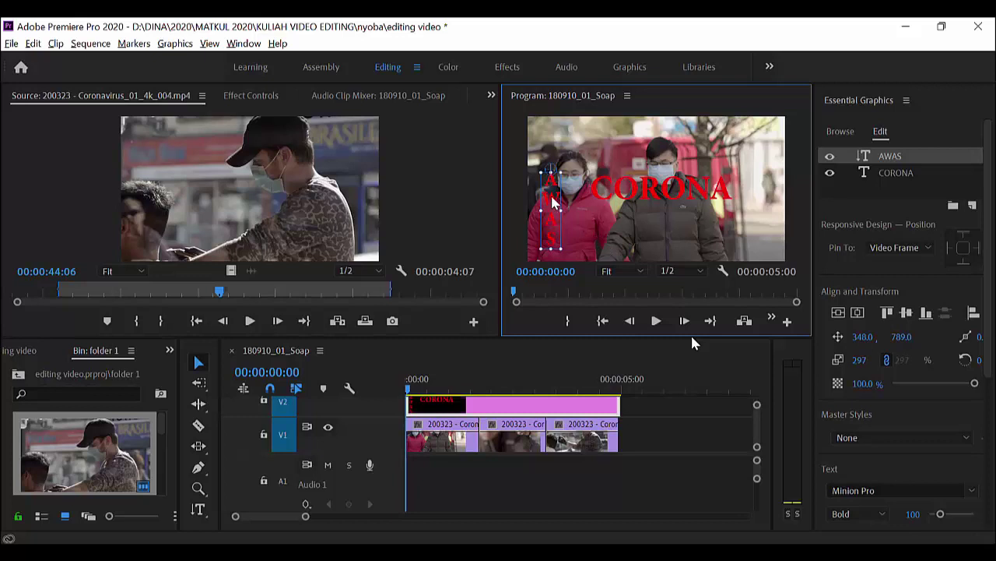
pyautogui.moveTo(550, 200); pyautogui.dragTo(565, 183)
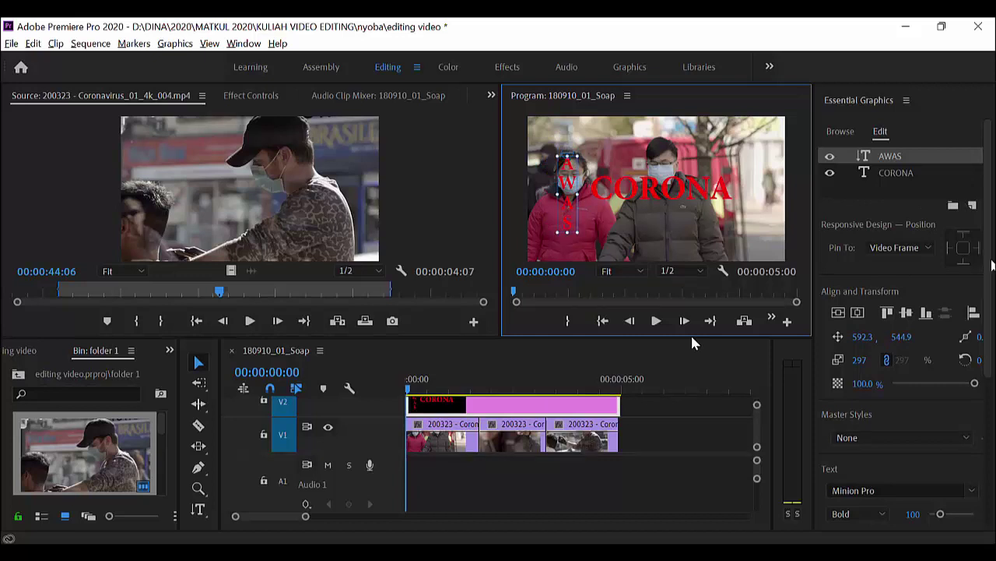
# Change the AWAS text's fill colour from red to white
pyautogui.scroll(-5, 903, 389)
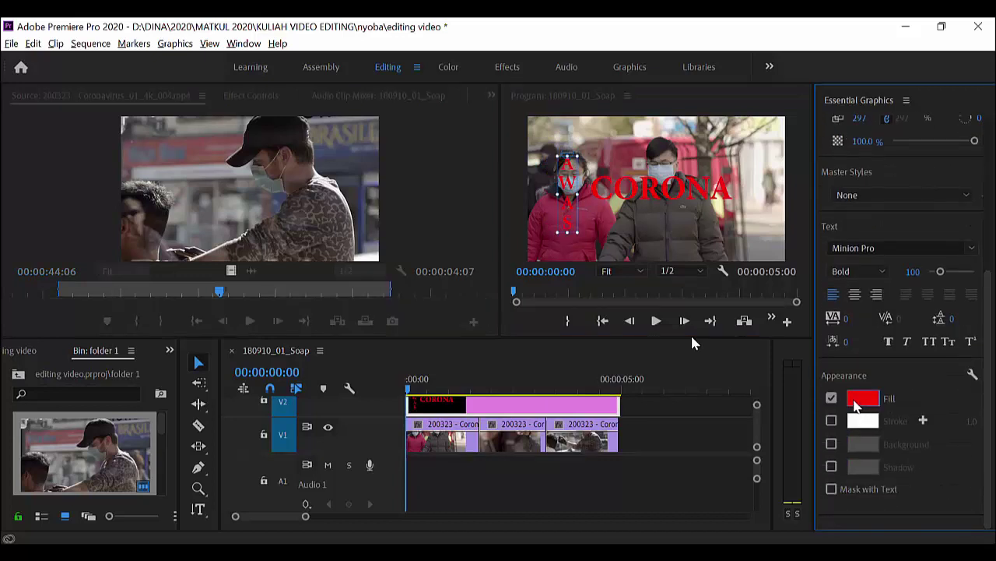
pyautogui.click(856, 404)
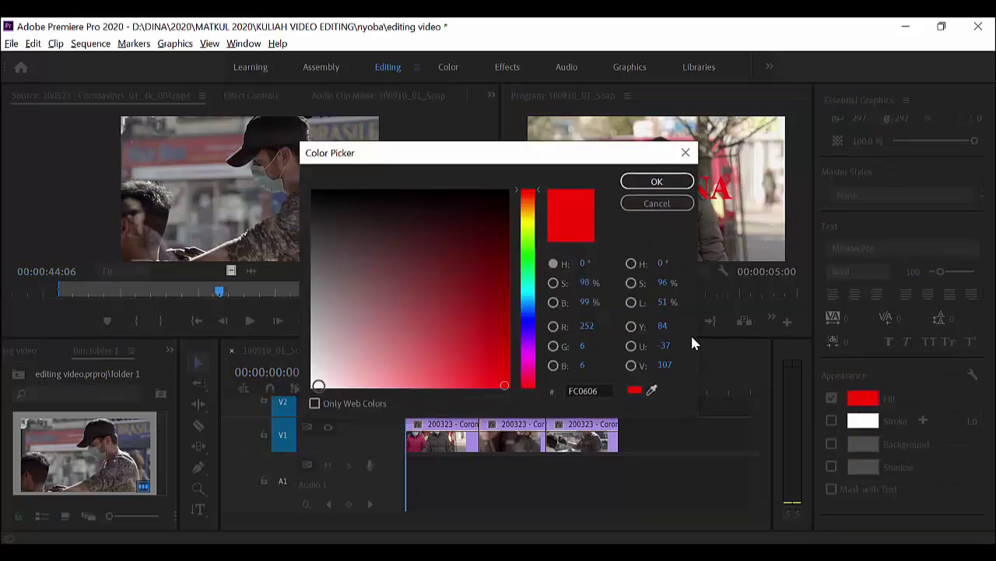
pyautogui.click(317, 385)
pyautogui.click(657, 182)
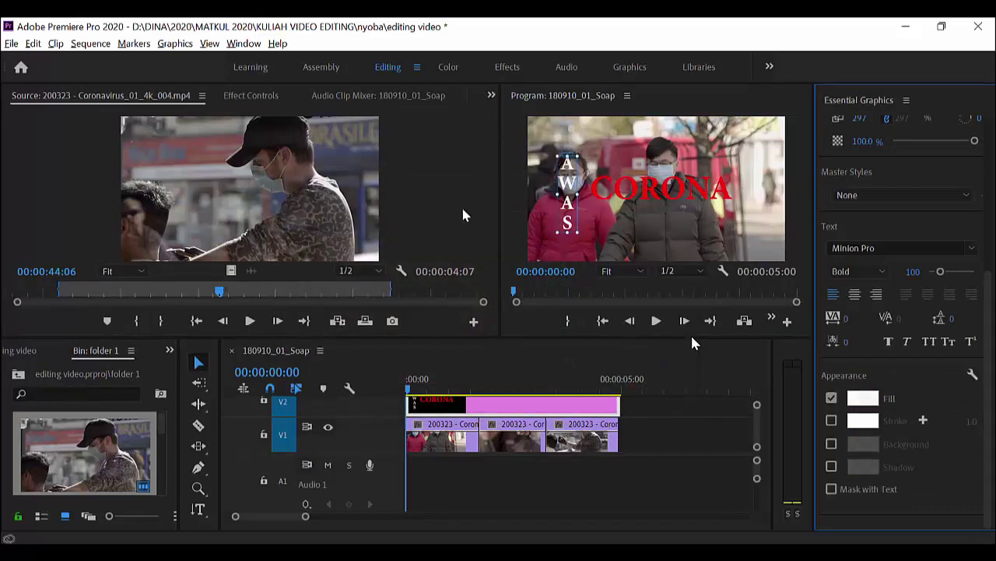
pyautogui.click(672, 220)
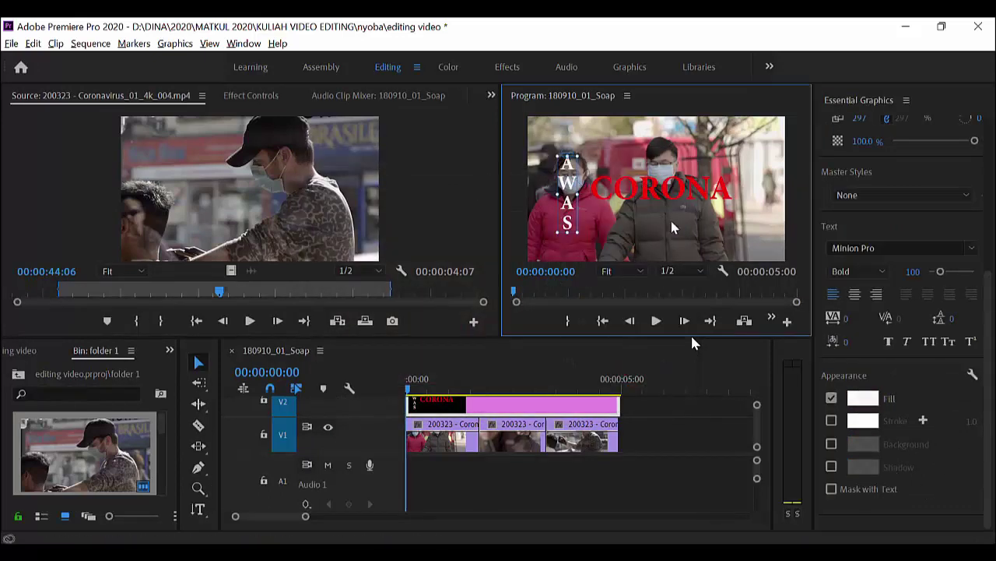